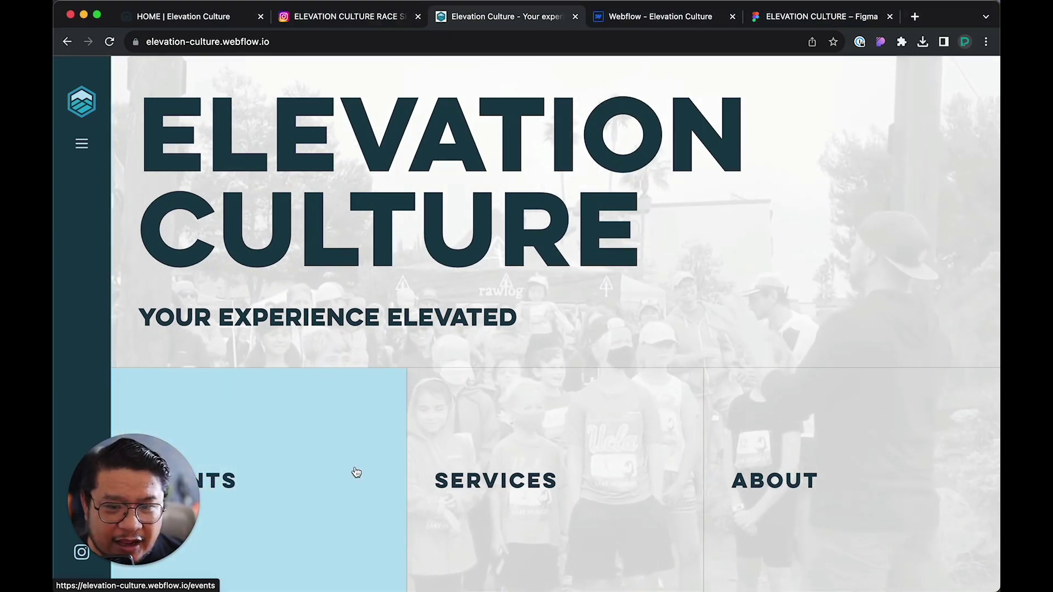
# - Open the live site's Events page, then switch to the Figma file and examine the events page wireframe
pyautogui.click(356, 473)
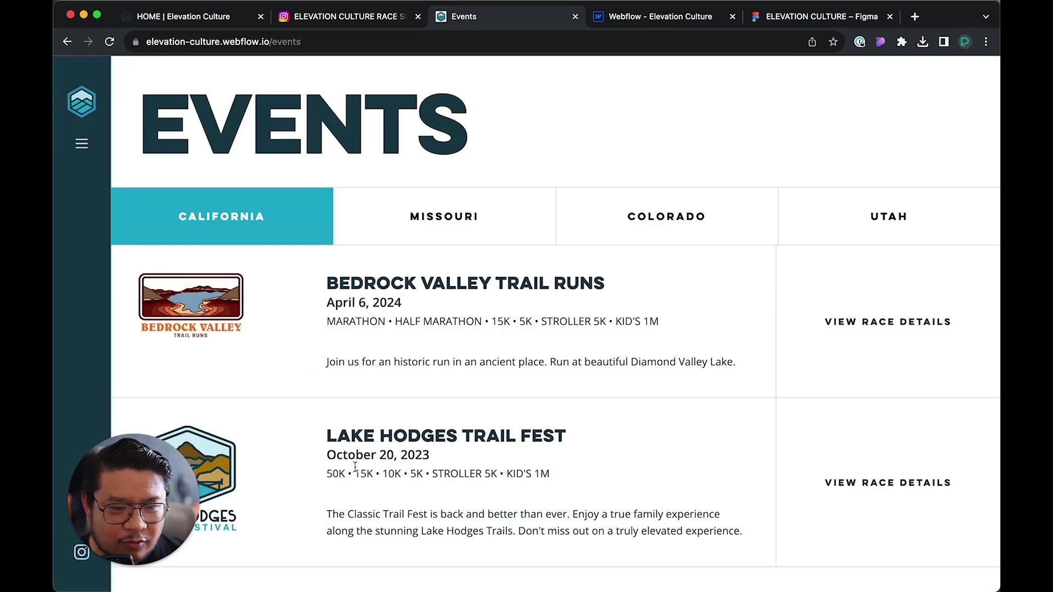
pyautogui.click(782, 22)
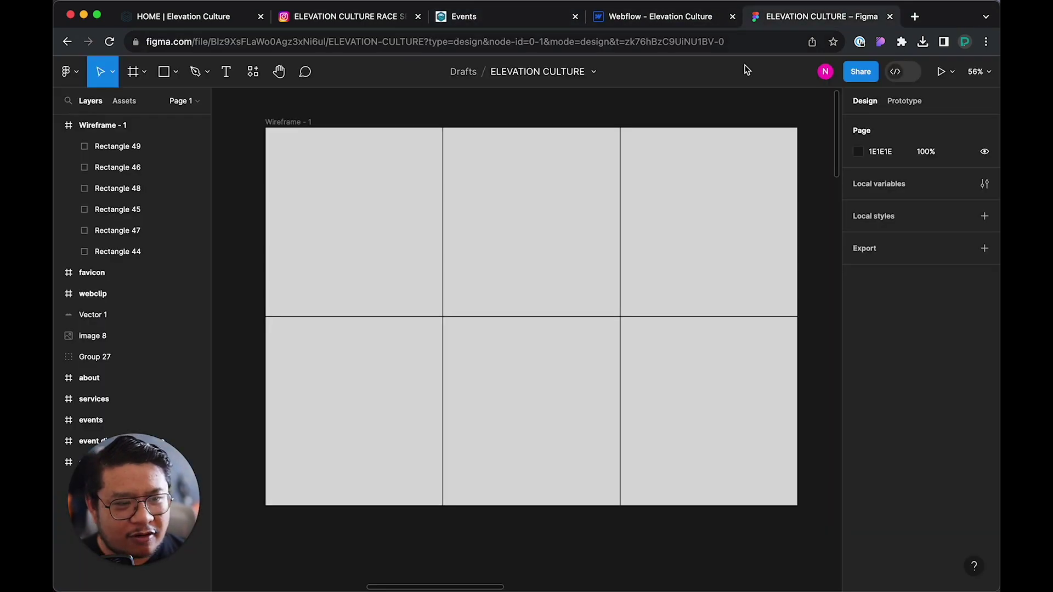
pyautogui.scroll(-3, 503, 356)
pyautogui.scroll(-3, 503, 356)
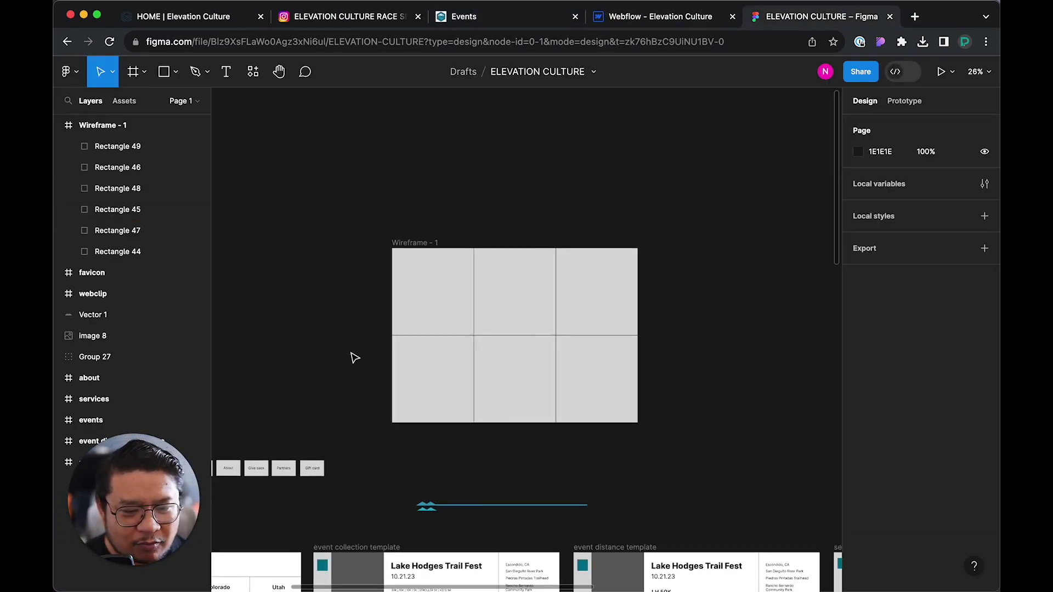
pyautogui.scroll(-8, 405, 299)
pyautogui.hscroll(-5, 404, 298)
pyautogui.scroll(5, 415, 384)
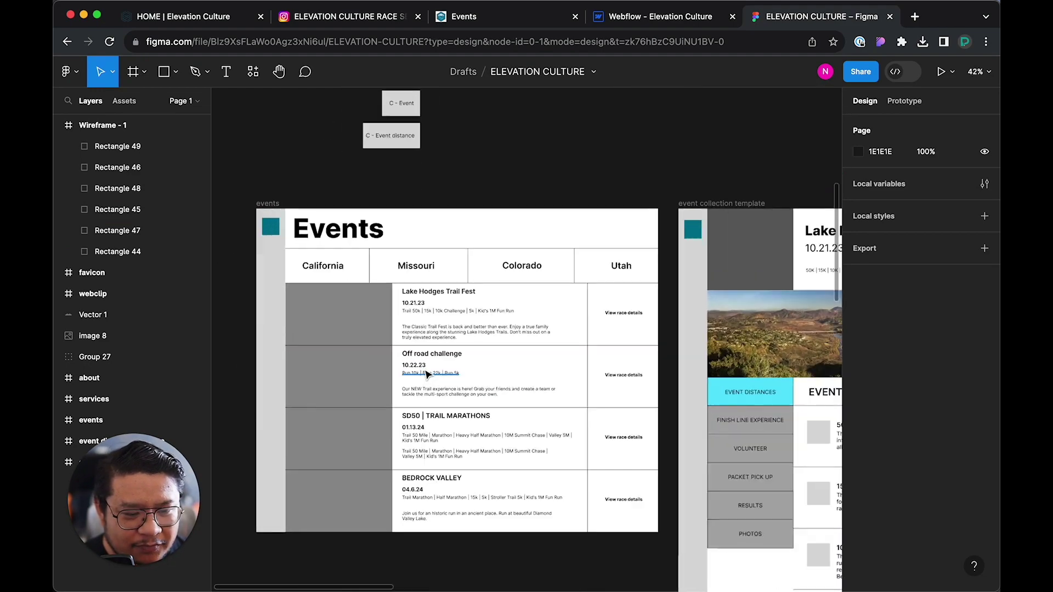
pyautogui.moveTo(497, 141); pyautogui.dragTo(517, 106)
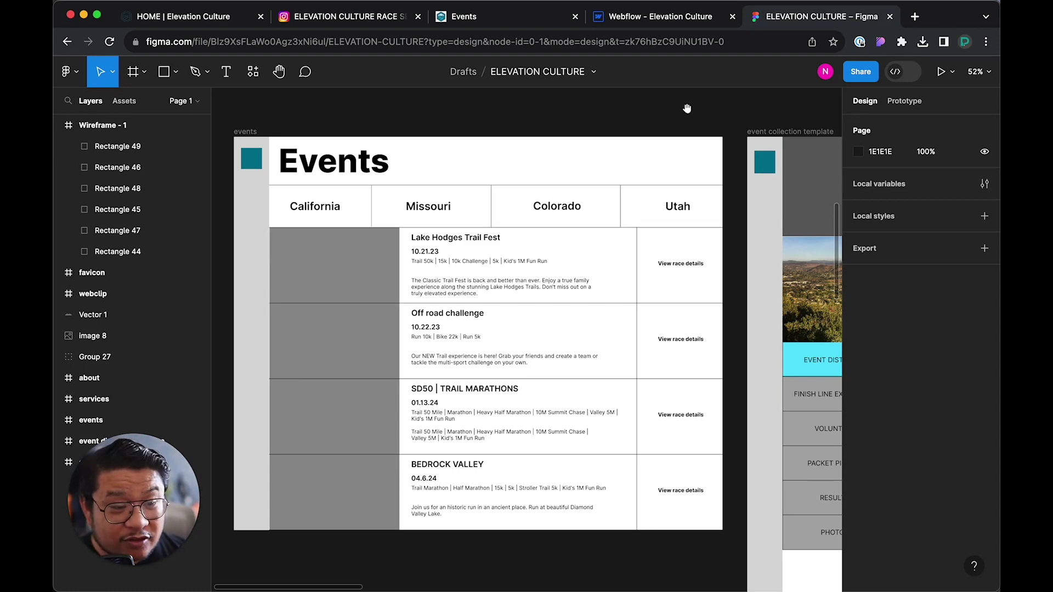
# - Examine the event collection template wireframe, including its logo placeholder, title, location details and landscape photo
pyautogui.moveTo(686, 109); pyautogui.dragTo(324, 104)
pyautogui.moveTo(473, 106); pyautogui.dragTo(365, 102)
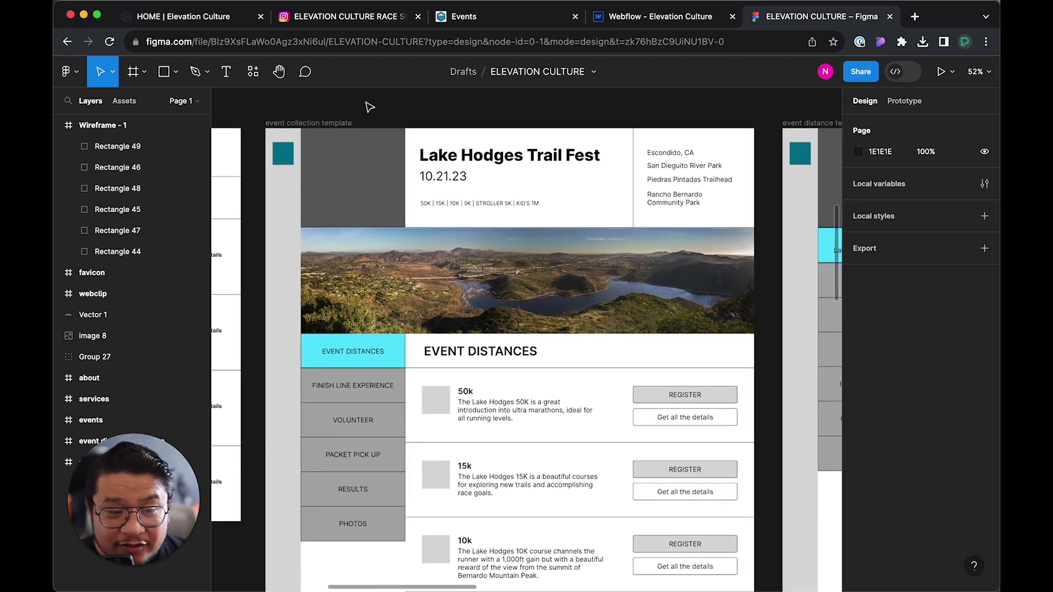
pyautogui.click(353, 199)
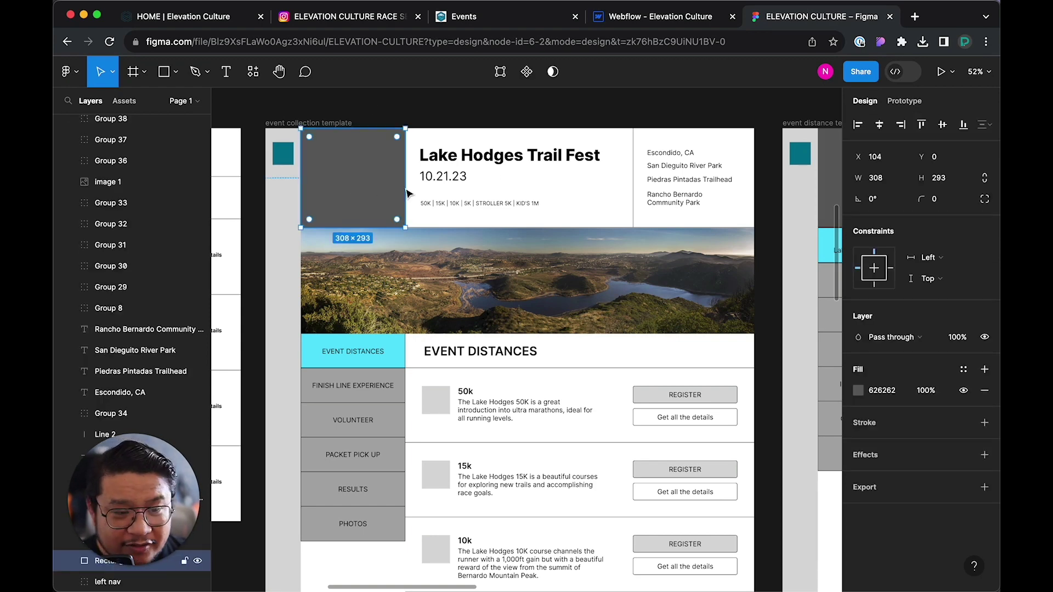
pyautogui.click(529, 114)
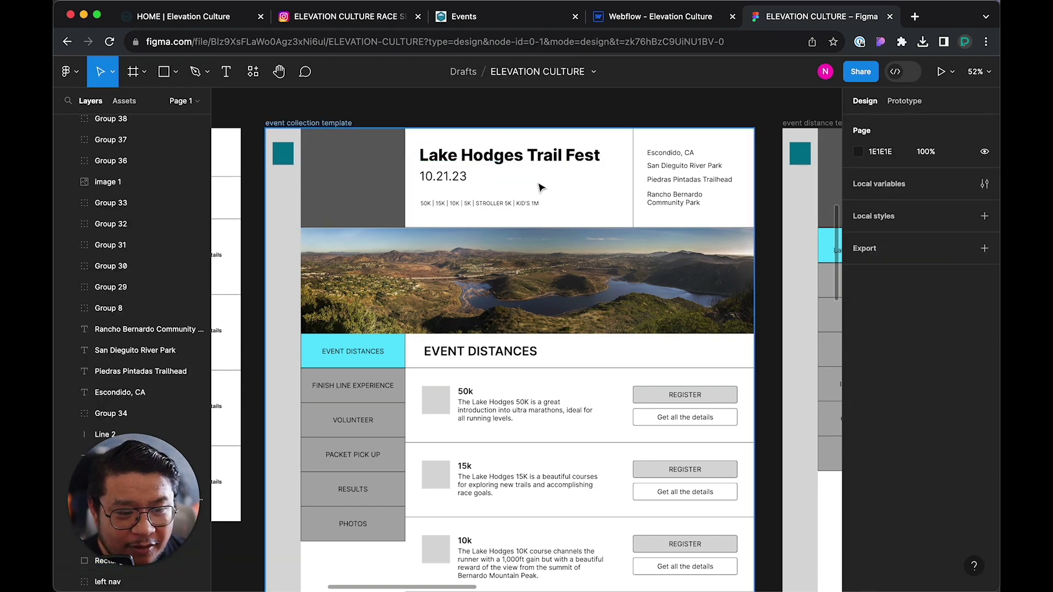
pyautogui.scroll(3, 540, 184)
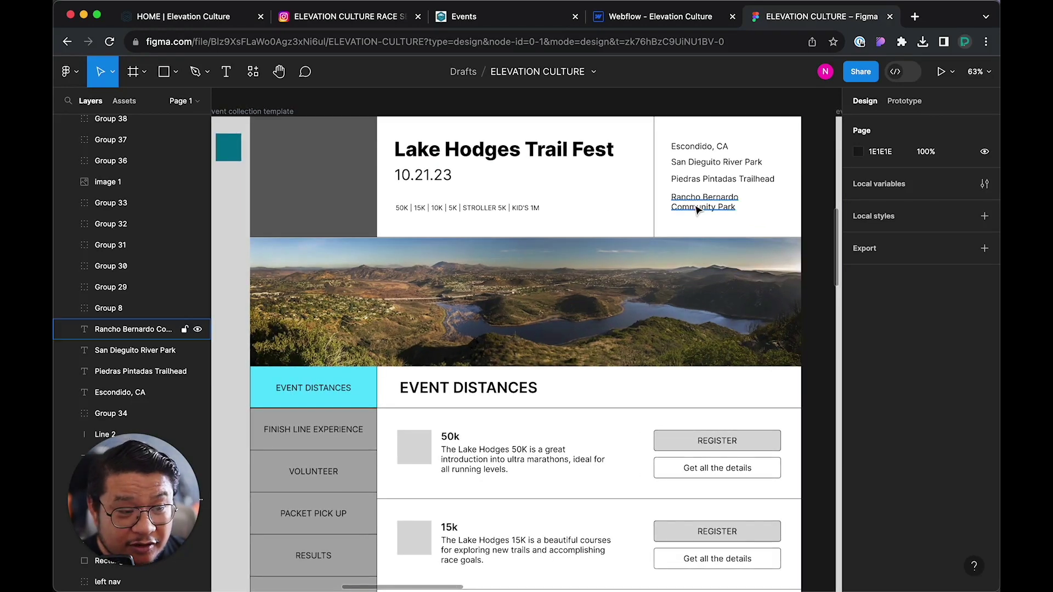
pyautogui.click(547, 279)
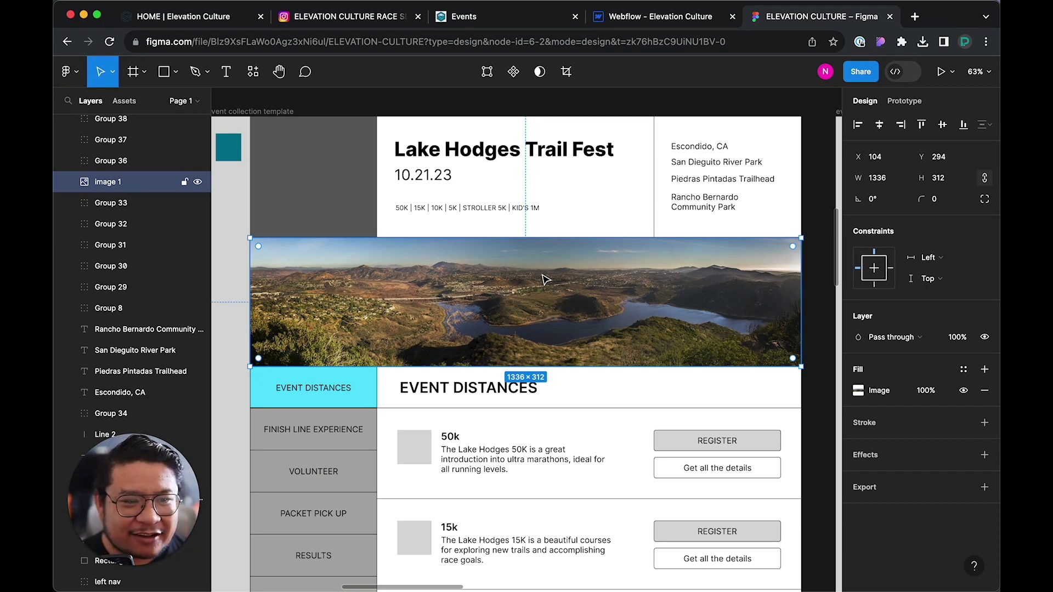
# - Switch to the live site and view the Lake Hodges Trail Fest event page down to its section navigation
pyautogui.click(483, 16)
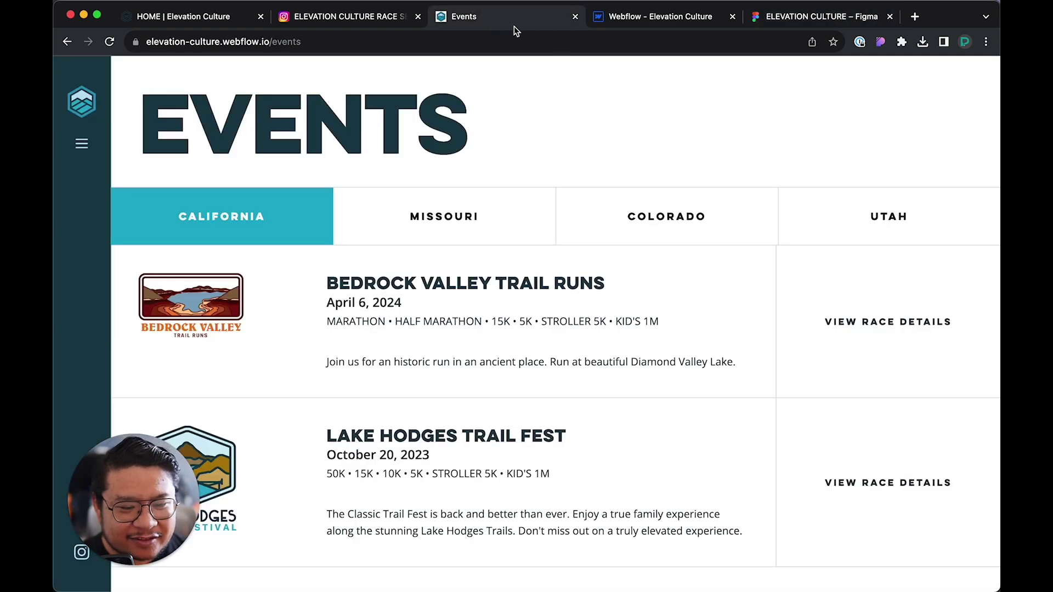
pyautogui.click(219, 463)
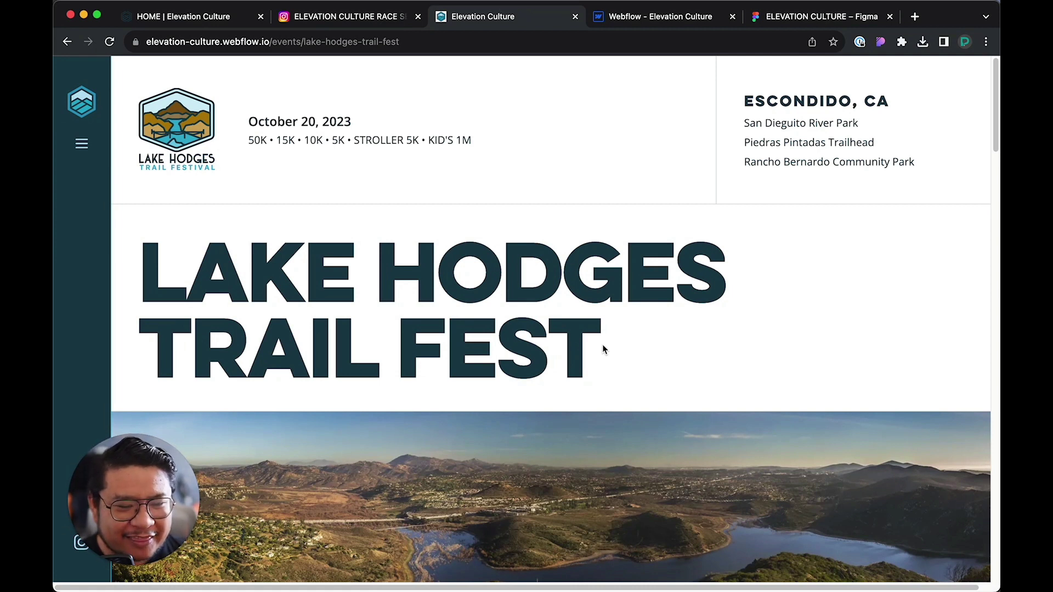
pyautogui.scroll(-1, 998, 90)
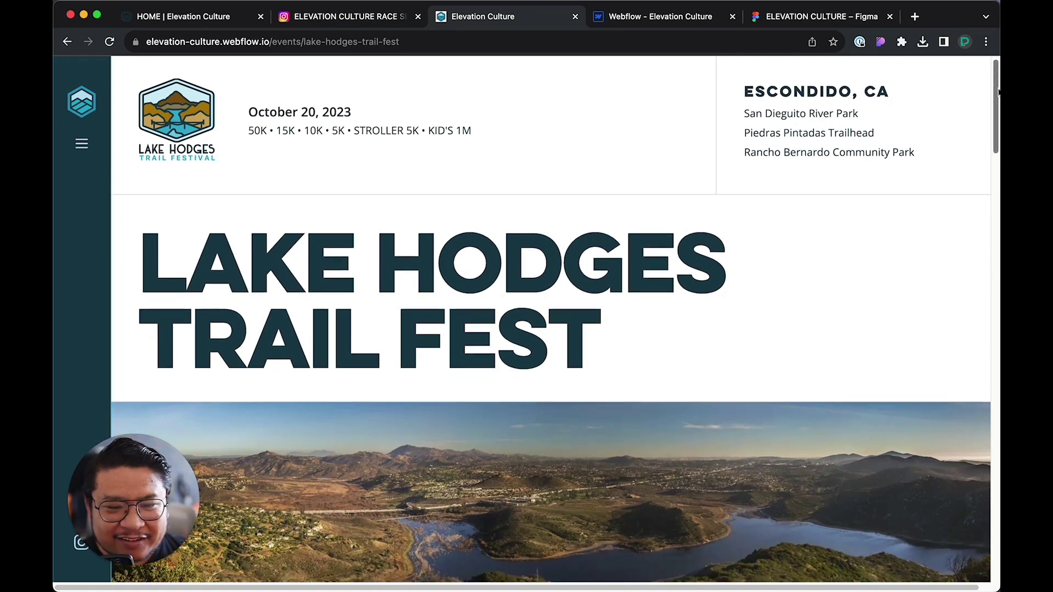
pyautogui.moveTo(997, 93); pyautogui.dragTo(997, 136)
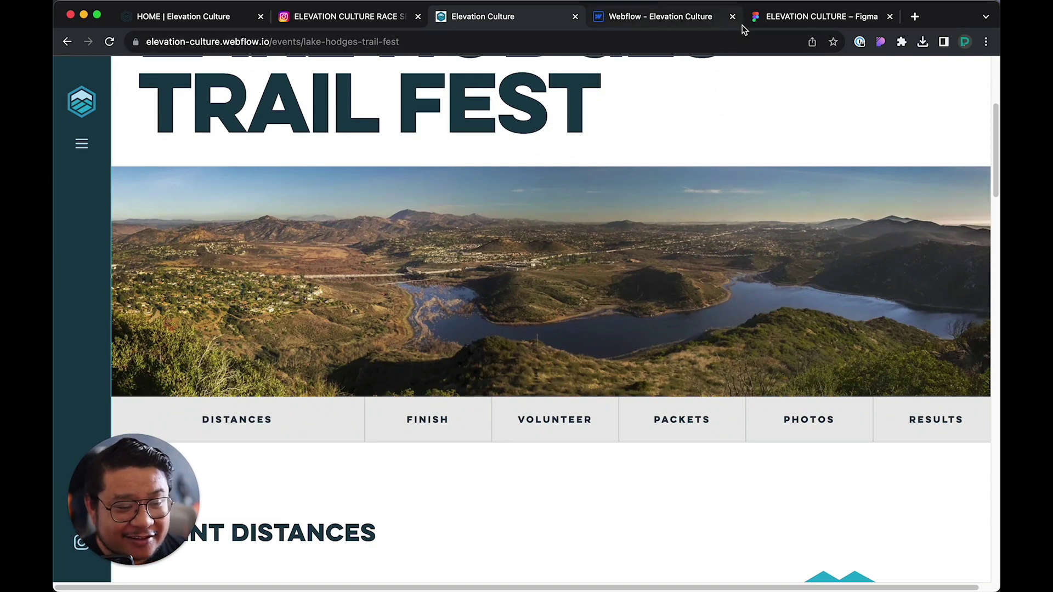
# - Switch back to Figma and examine the event distance template wireframe for the LH 50K
pyautogui.click(821, 12)
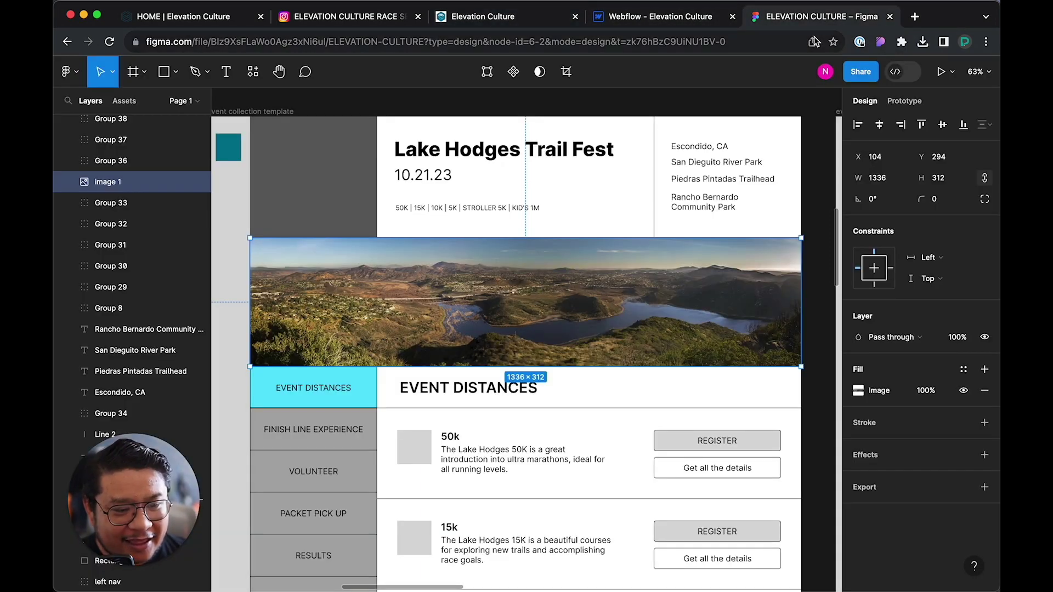
pyautogui.click(766, 104)
pyautogui.hscroll(5, 666, 105)
pyautogui.hscroll(10, 666, 105)
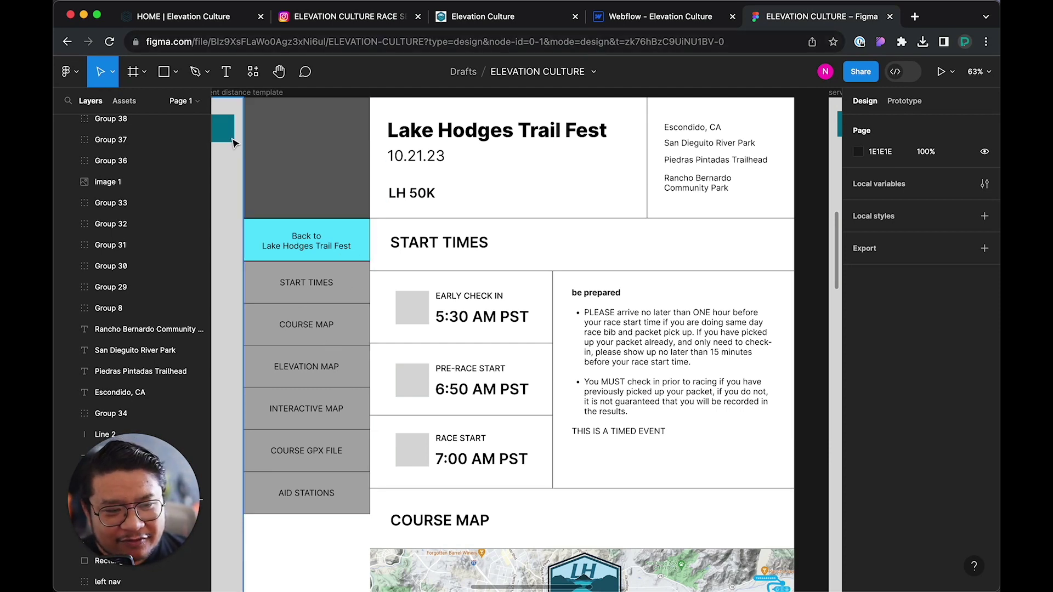
# - Return to the live site's Lake Hodges Trail Fest page and open the 50K race from its event distances
pyautogui.click(611, 22)
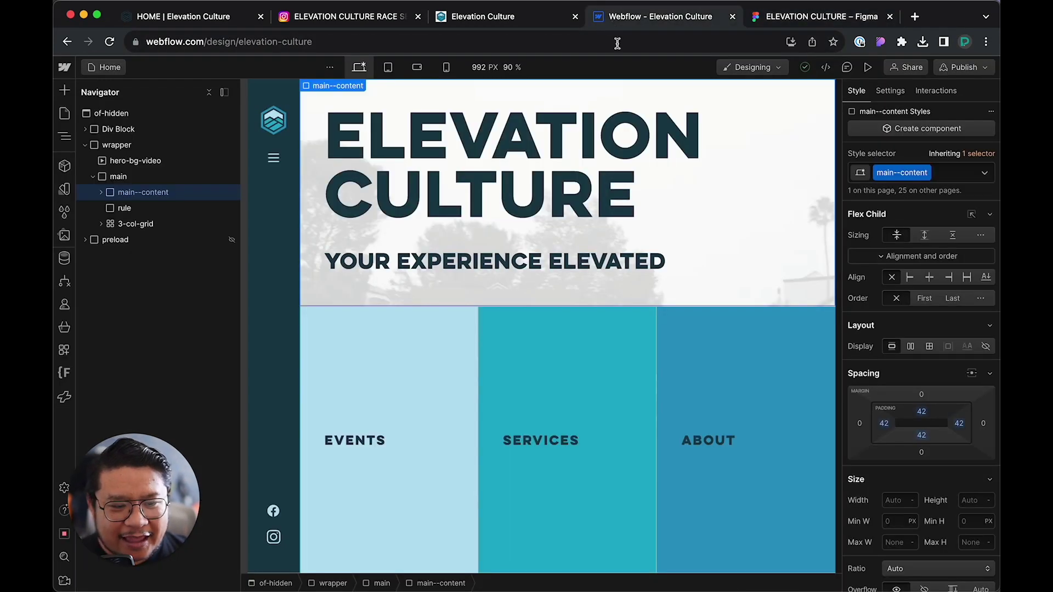
pyautogui.click(549, 18)
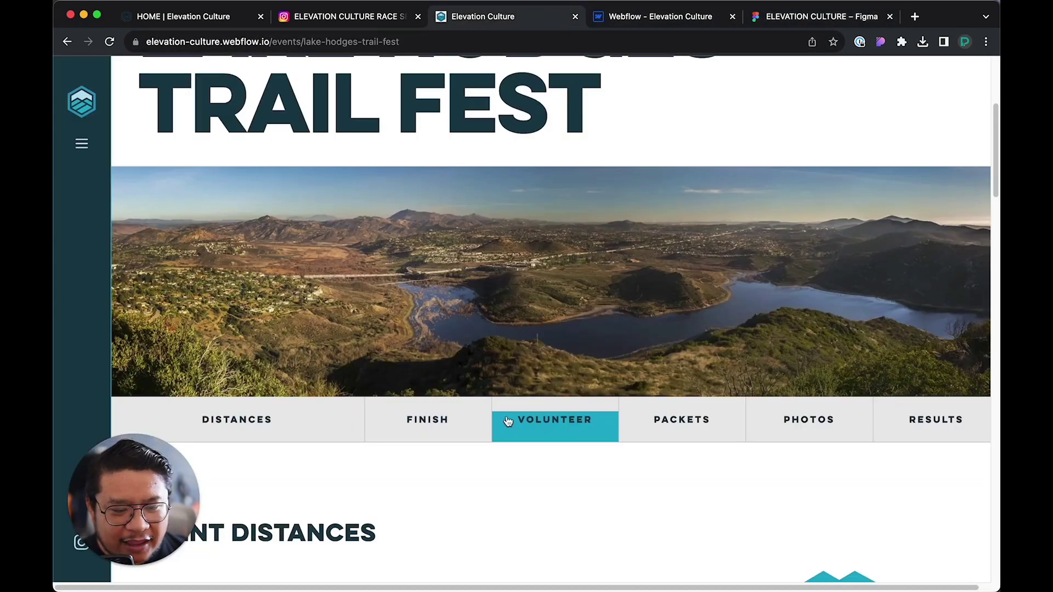
pyautogui.scroll(-3, 554, 426)
pyautogui.scroll(-2, 475, 285)
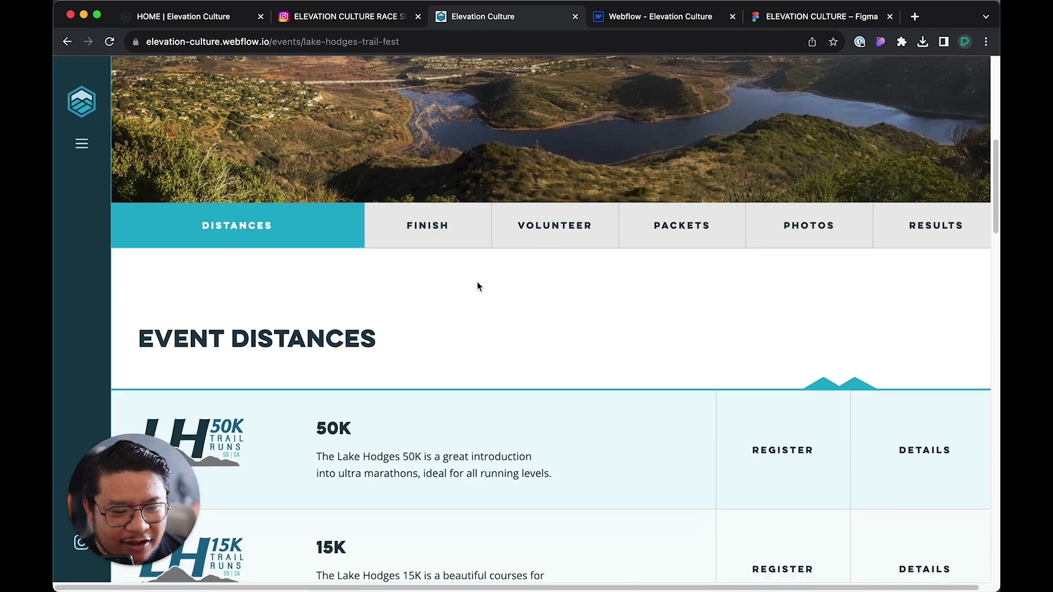
pyautogui.click(215, 404)
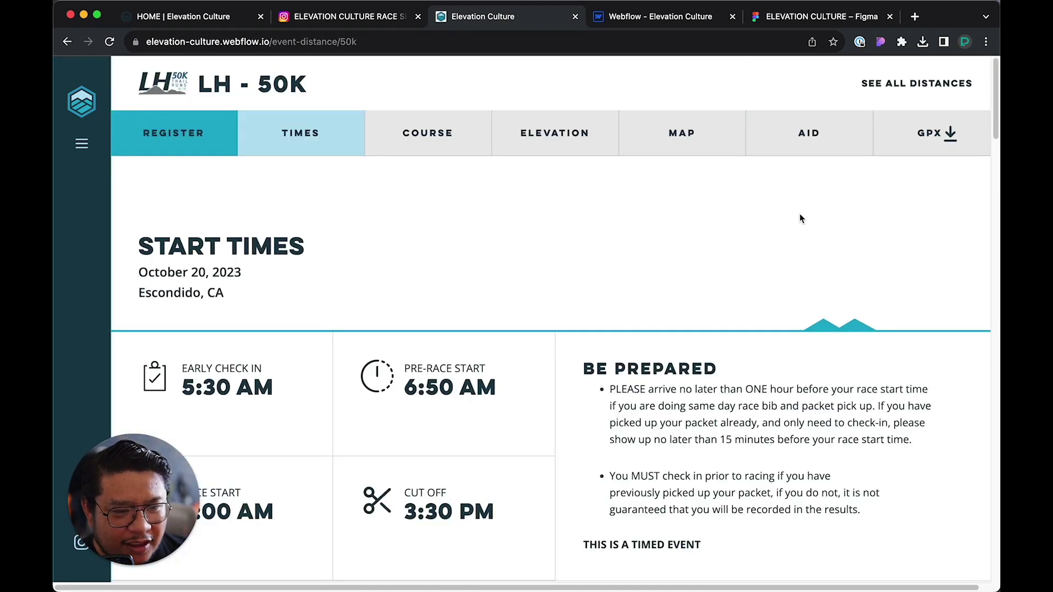
# - Jump to the Times and Course sections of the 50K page, then return to its header
pyautogui.click(299, 131)
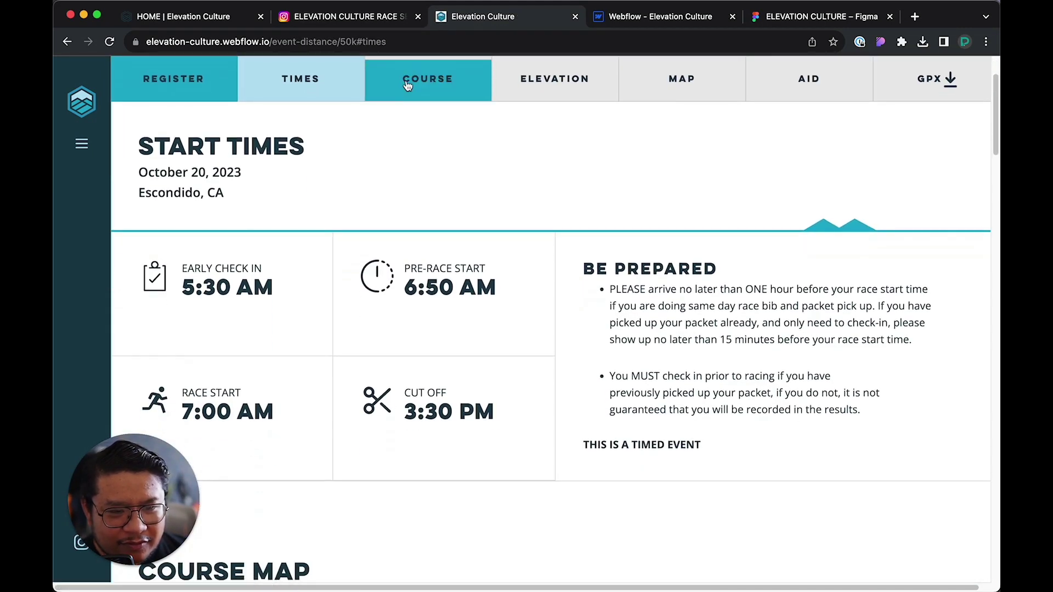
pyautogui.click(407, 85)
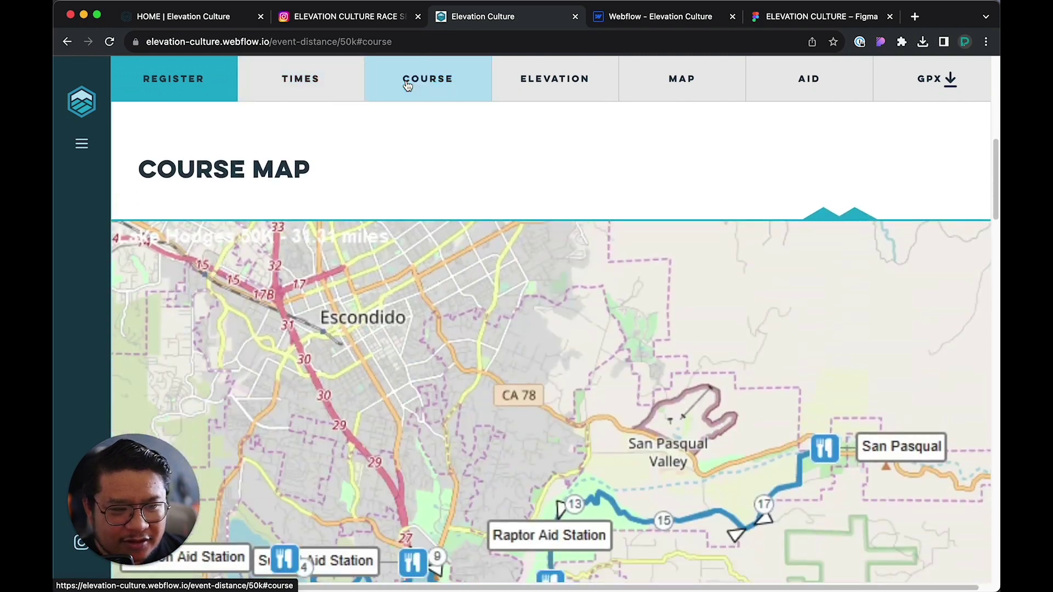
pyautogui.scroll(8, 551, 260)
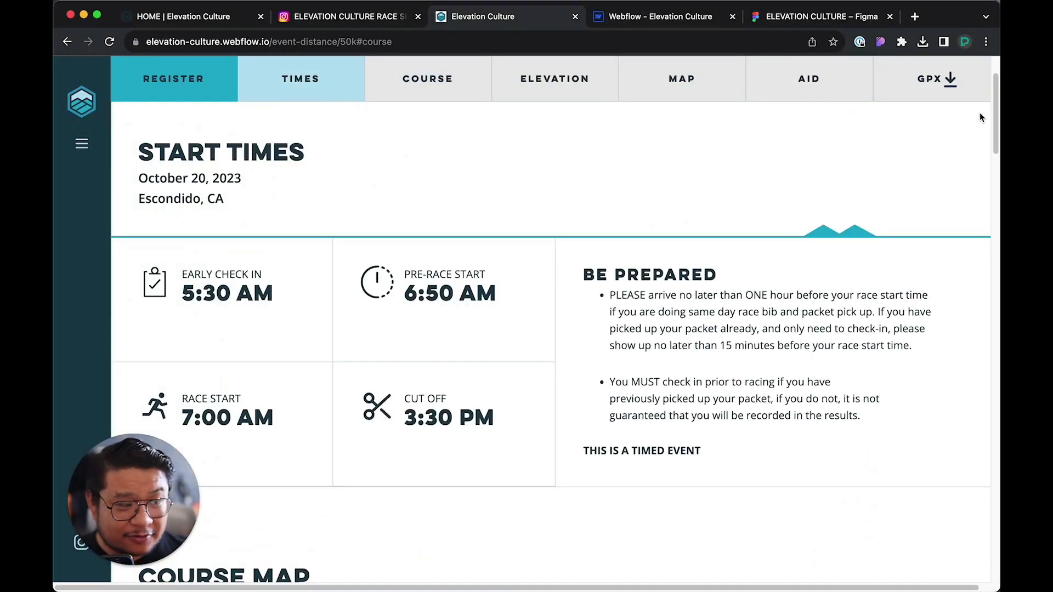
pyautogui.moveTo(995, 113); pyautogui.dragTo(995, 93)
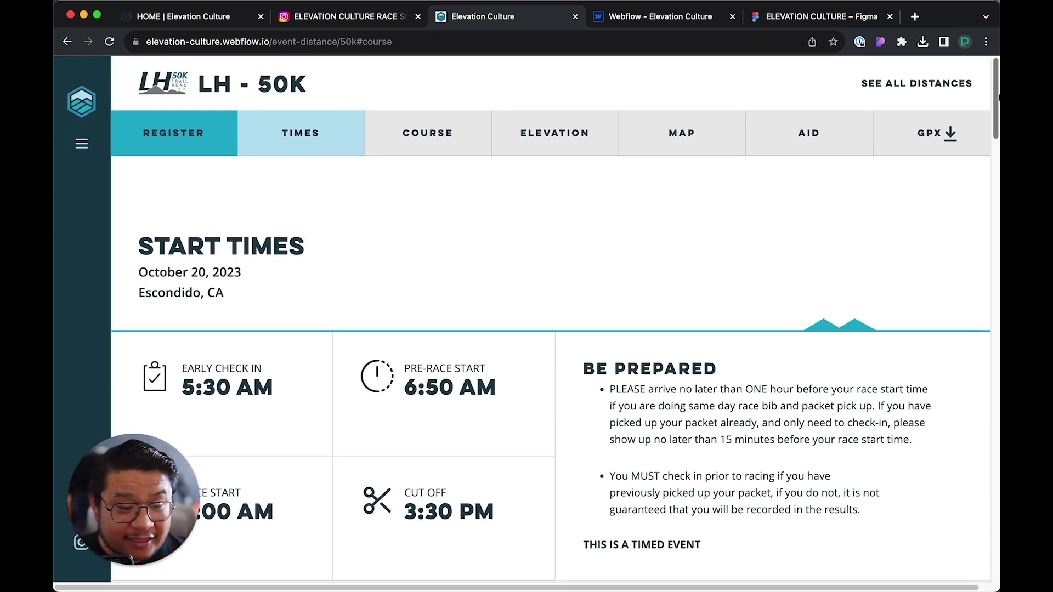
# - Review the 50K page's course map, elevation map, course video and aid stations table, then go back to its start
pyautogui.moveTo(999, 83); pyautogui.dragTo(998, 246)
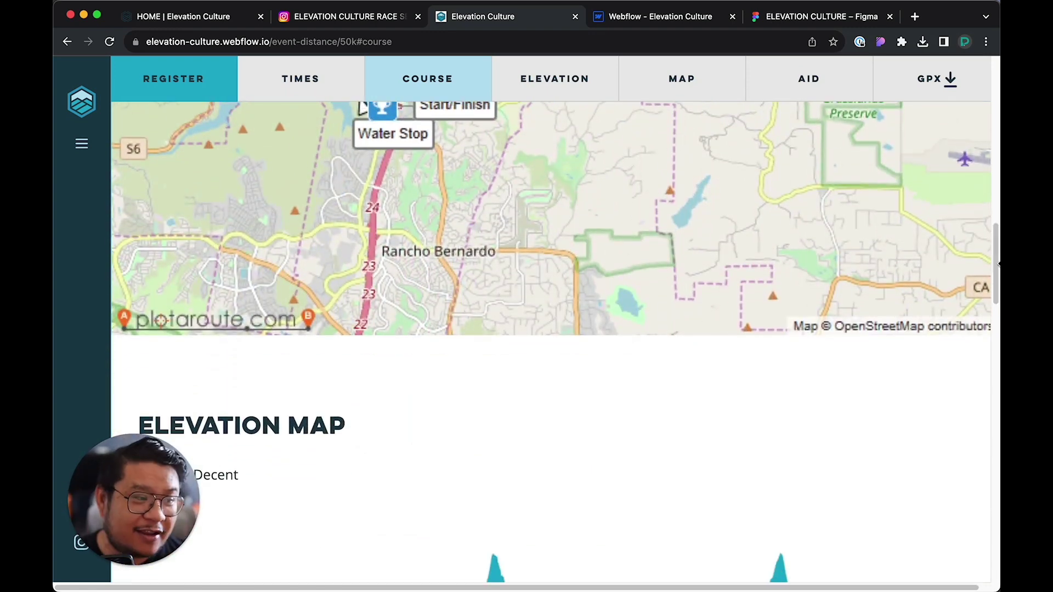
pyautogui.moveTo(998, 263); pyautogui.dragTo(998, 381)
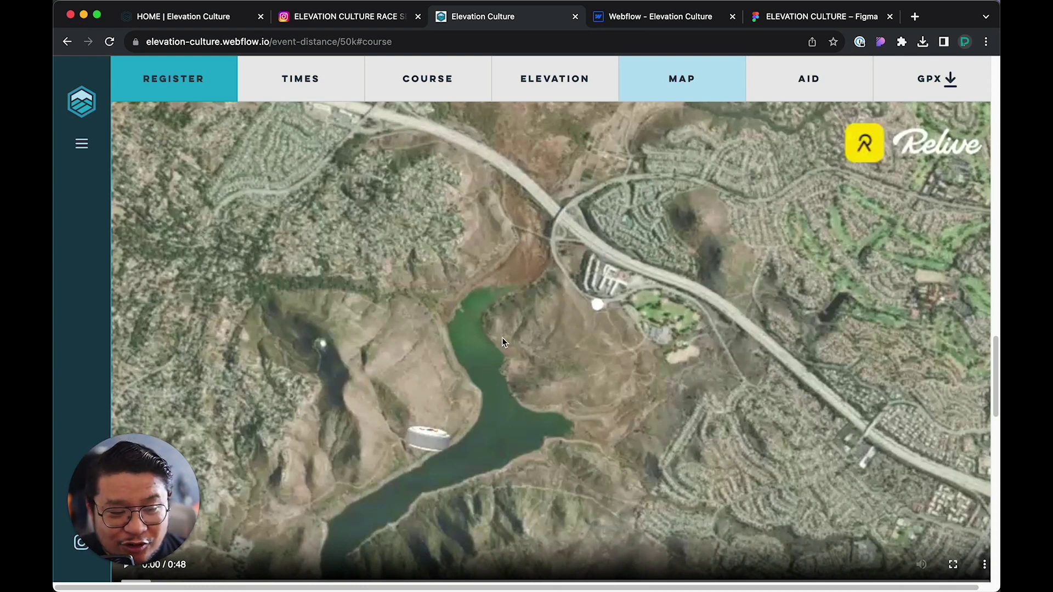
pyautogui.scroll(-3, 502, 337)
pyautogui.scroll(-5, 502, 338)
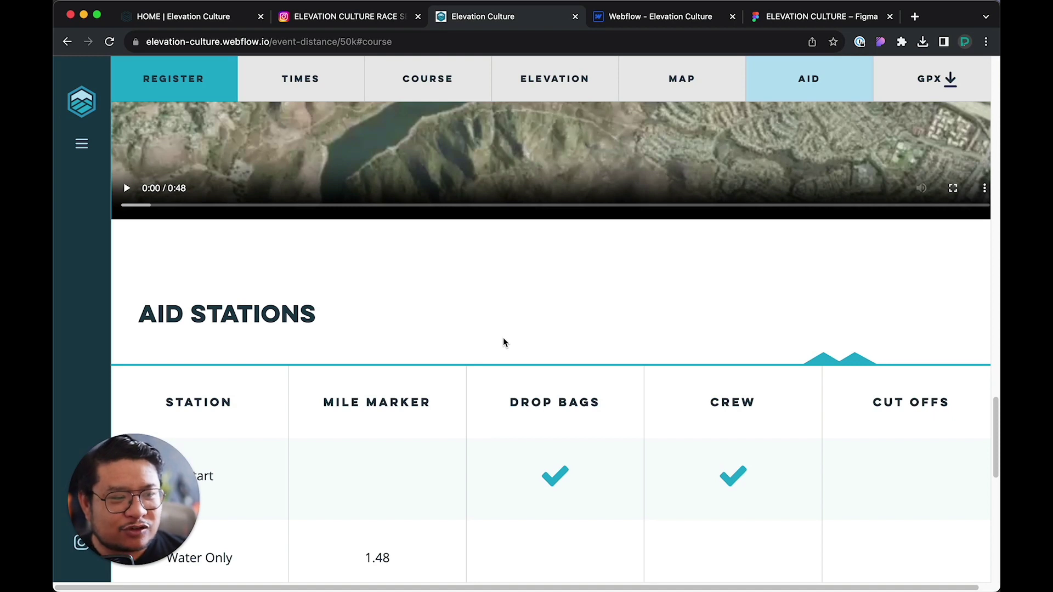
pyautogui.scroll(-4, 504, 342)
pyautogui.scroll(-15, 504, 341)
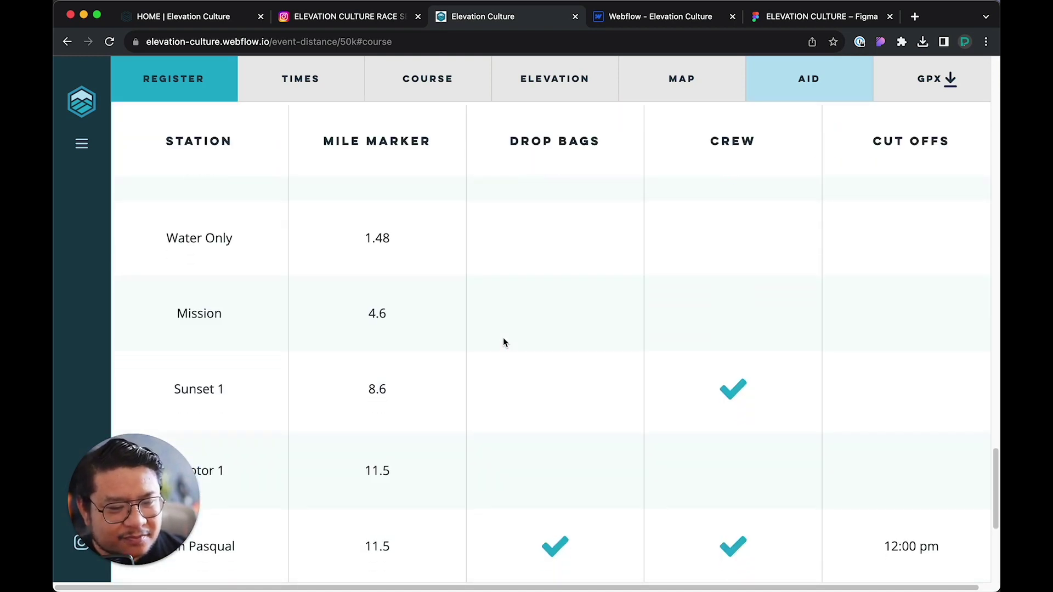
pyautogui.scroll(-5, 503, 343)
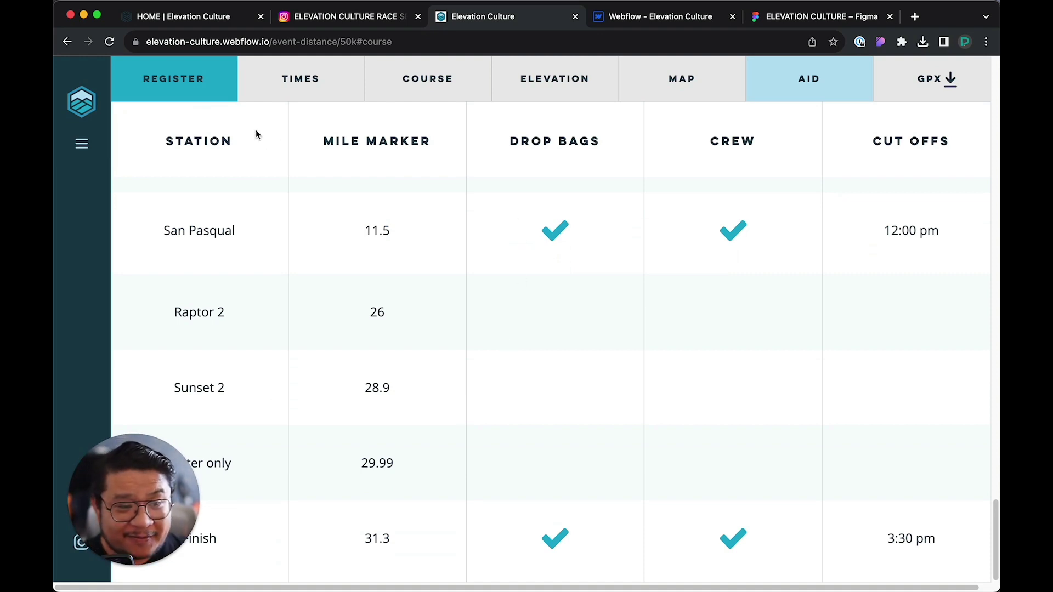
pyautogui.scroll(20, 219, 190)
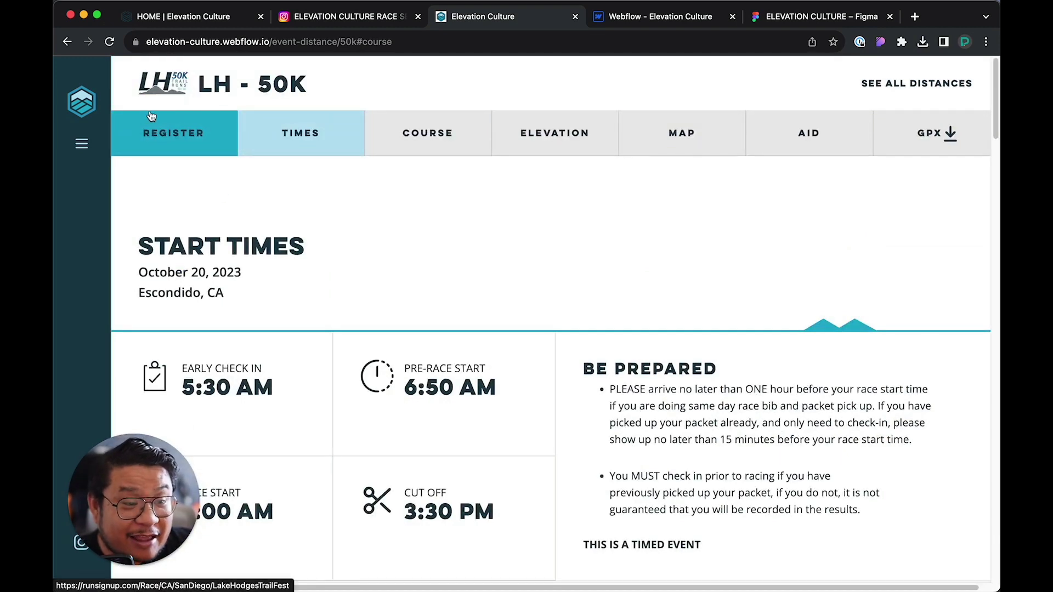
# - Switch to the Webflow Designer, open the Events CMS collection's settings and examine its custom fields
pyautogui.click(657, 22)
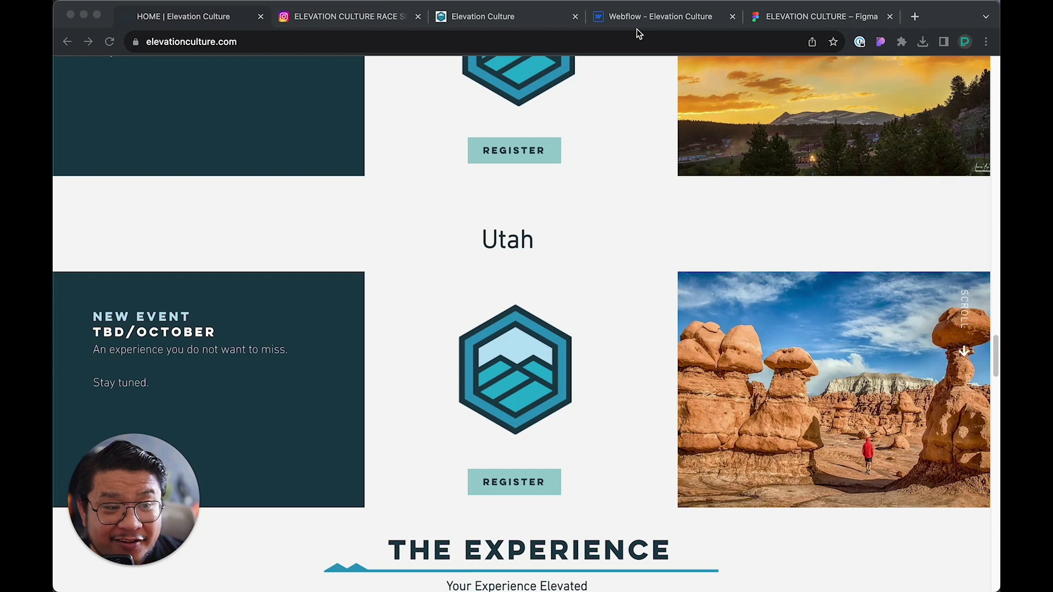
pyautogui.click(669, 20)
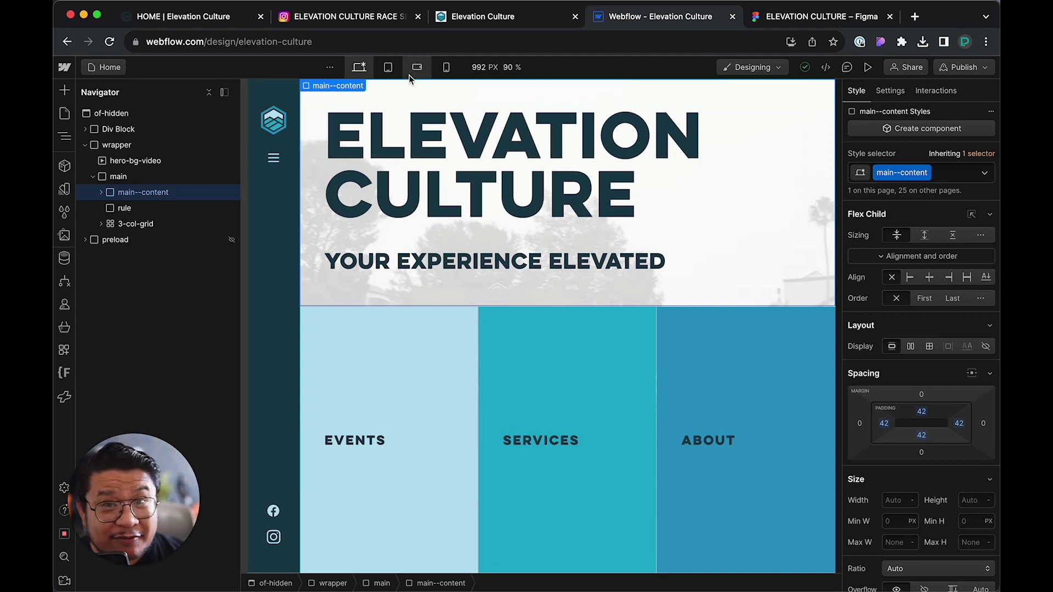
pyautogui.click(66, 259)
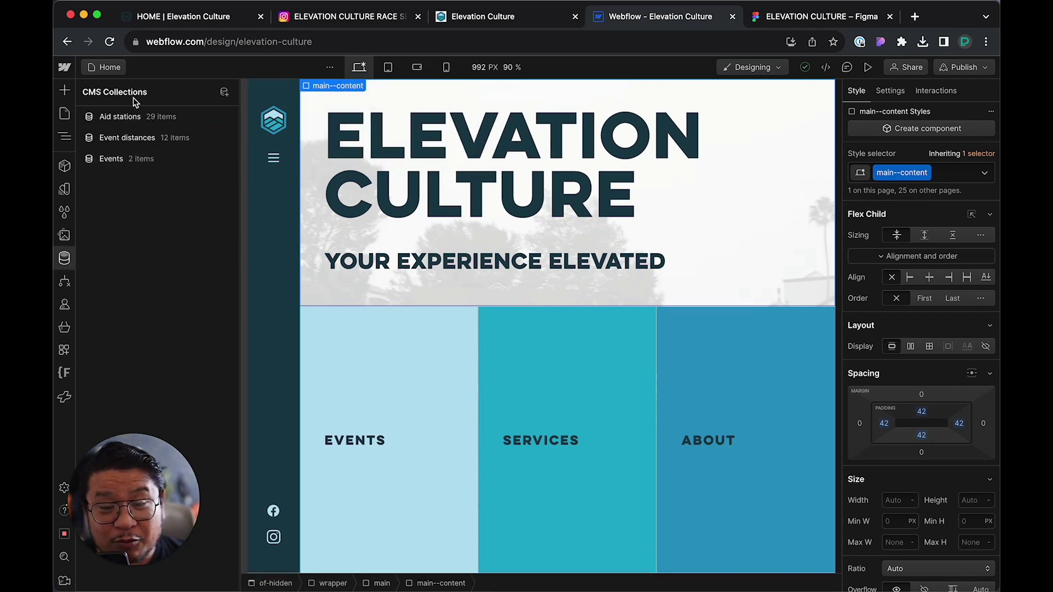
pyautogui.click(136, 154)
pyautogui.click(226, 159)
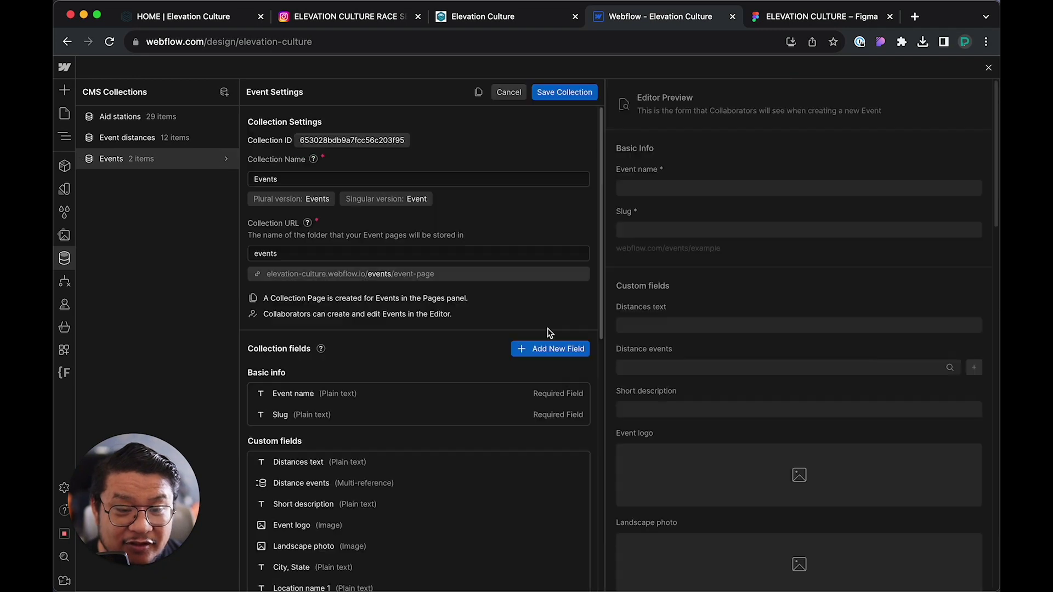
pyautogui.scroll(-10, 437, 459)
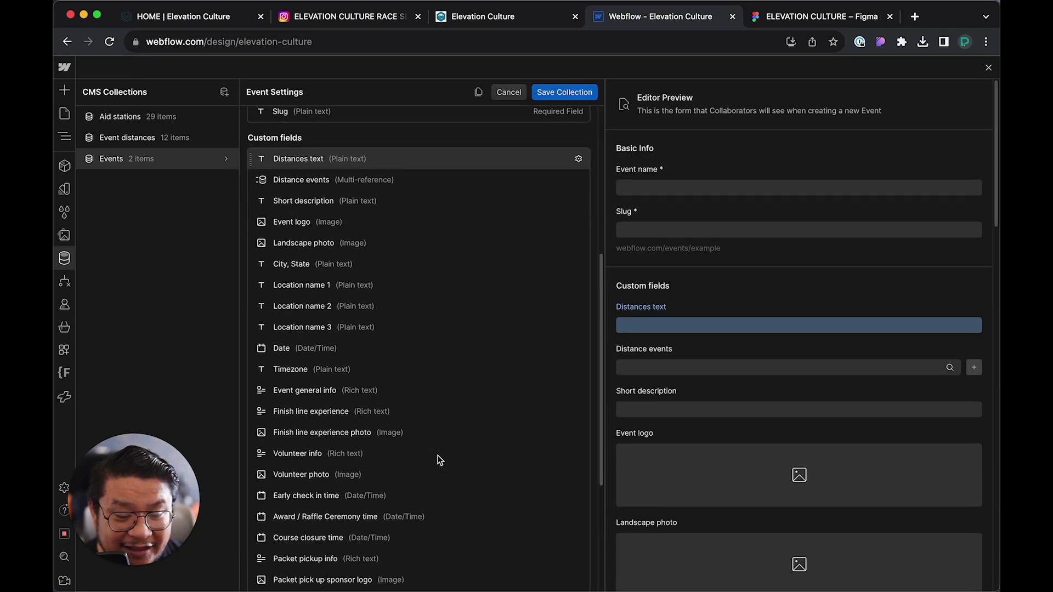
# - Review the remaining Events custom fields, from the finish line and volunteer details through packet pickup, Photos, State and Results
pyautogui.scroll(-4, 438, 458)
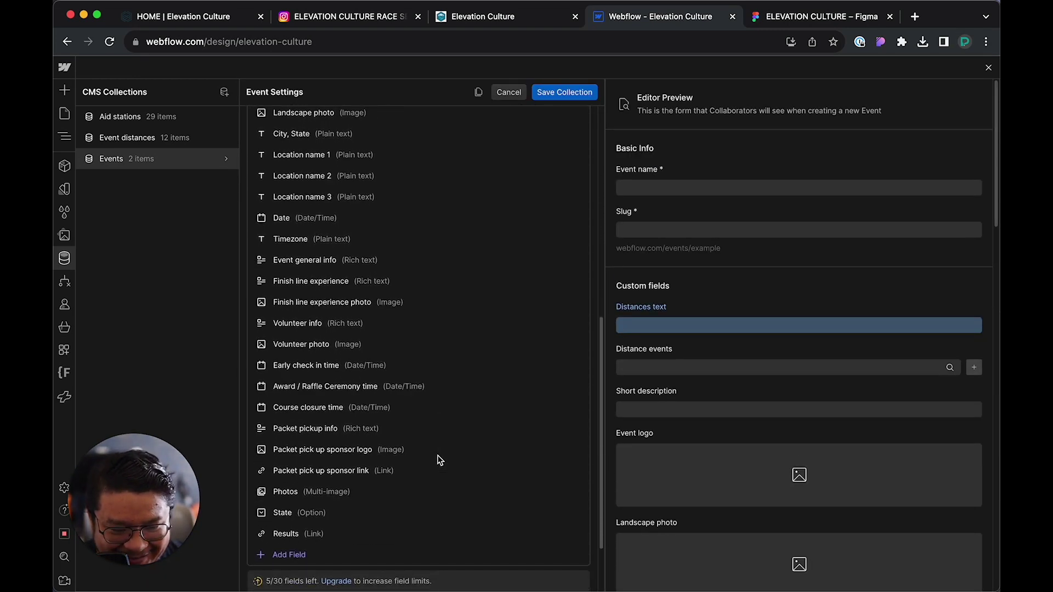
pyautogui.scroll(3, 437, 459)
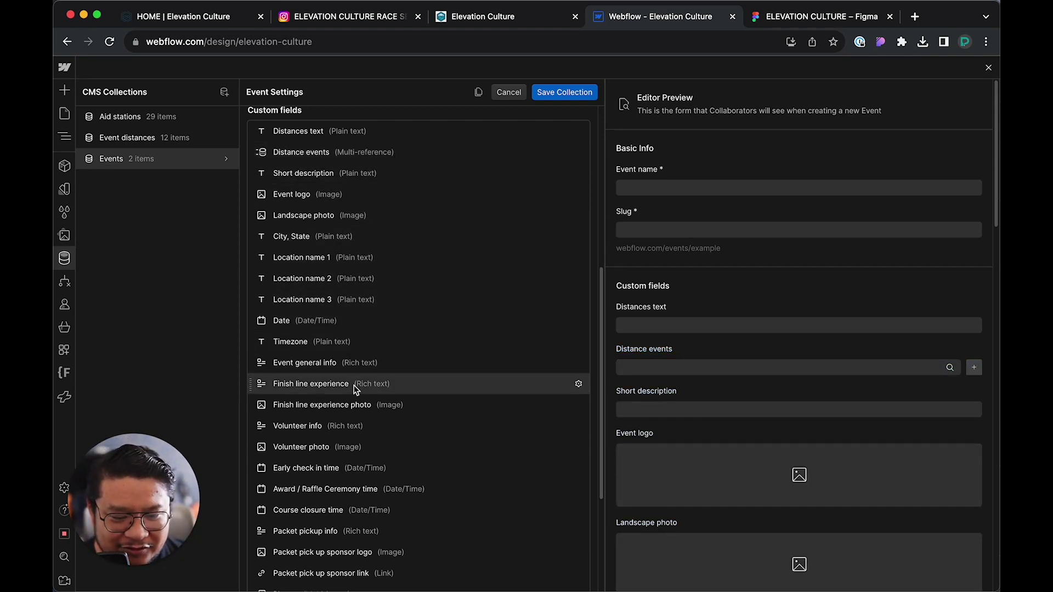
pyautogui.scroll(-1, 369, 455)
pyautogui.scroll(-2, 369, 456)
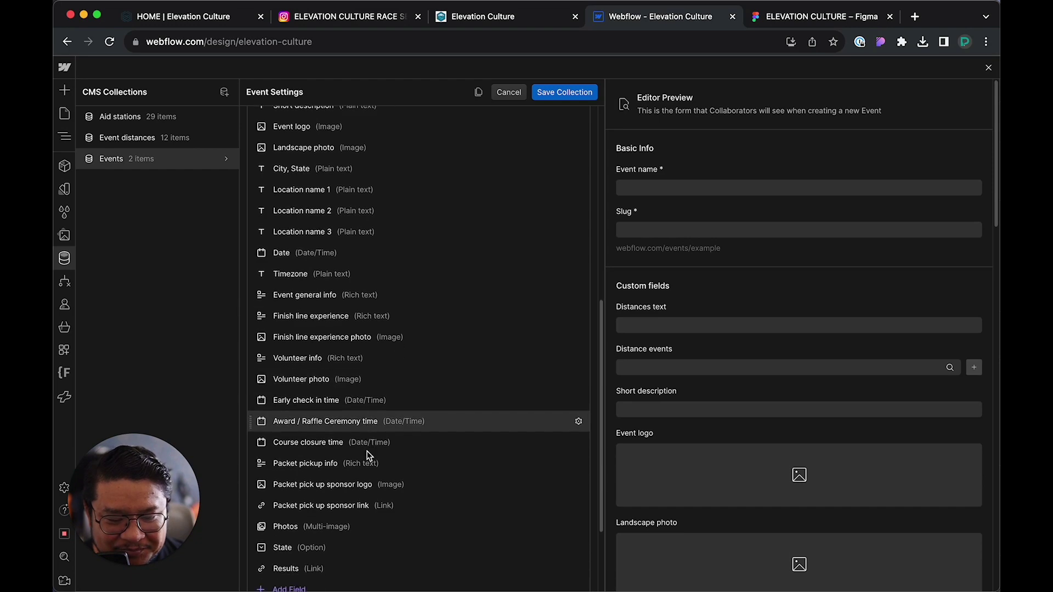
# - Switch to the original elevationculture.com homepage, find the Lake Hodges Trail Fest listing and open its event page
pyautogui.click(220, 21)
pyautogui.scroll(10, 395, 264)
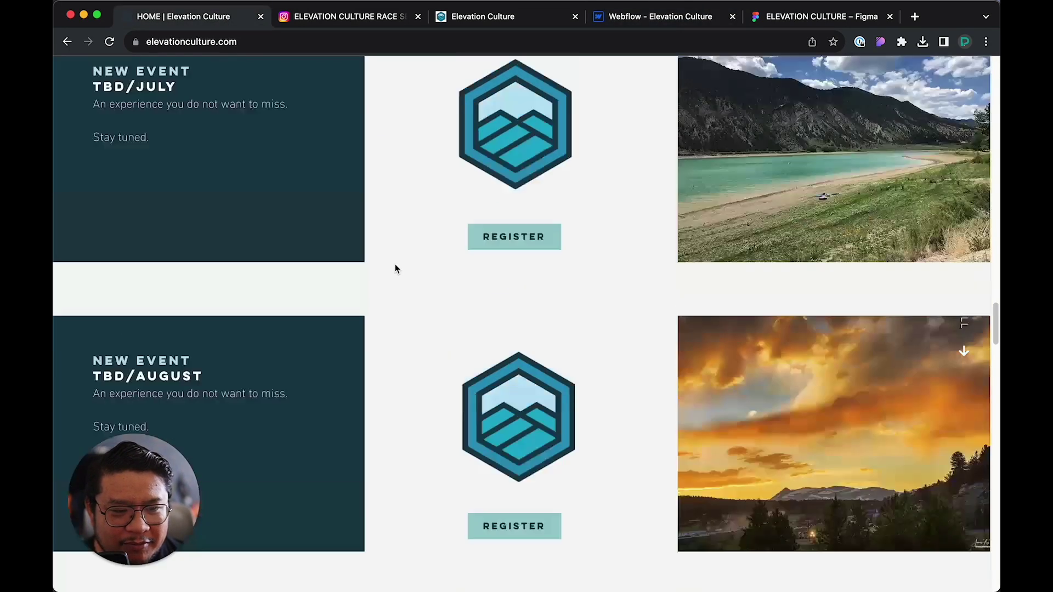
pyautogui.scroll(15, 395, 266)
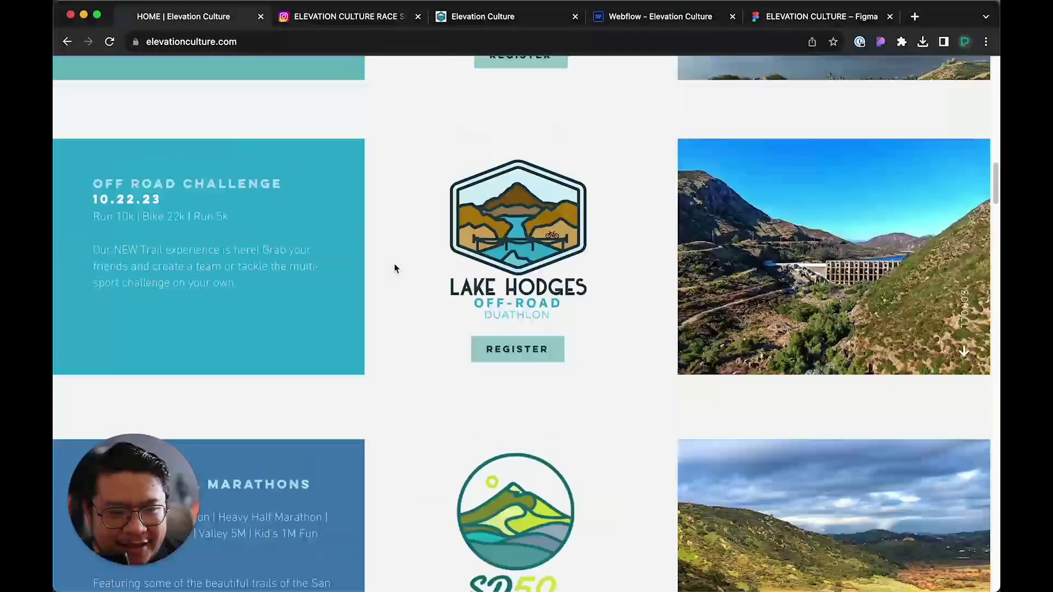
pyautogui.scroll(4, 394, 263)
pyautogui.click(484, 162)
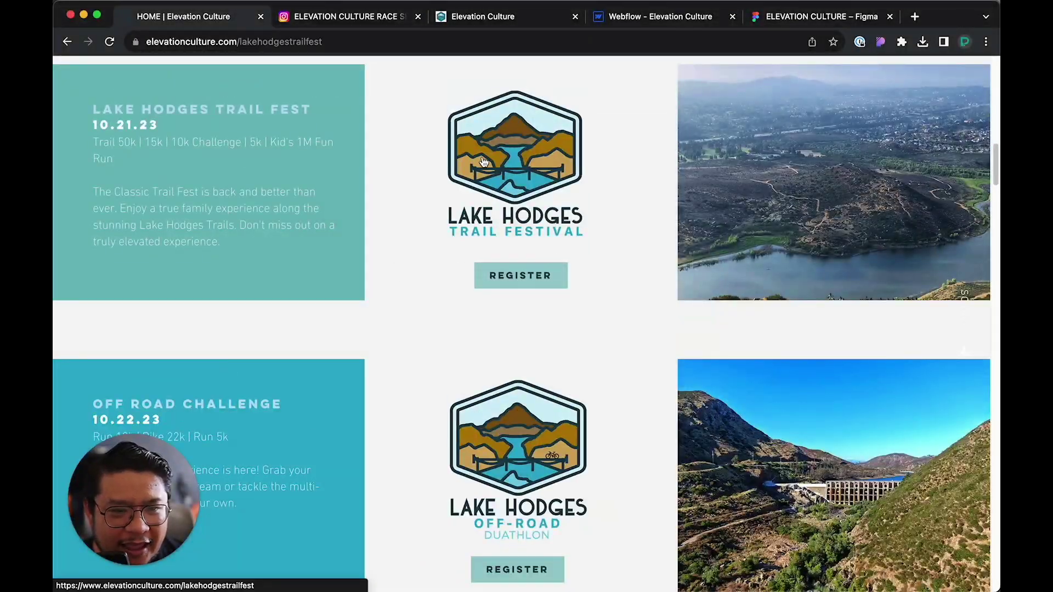
# - Return to the Webflow Designer and open the LH - 50k item in the Event distances collection
pyautogui.click(613, 20)
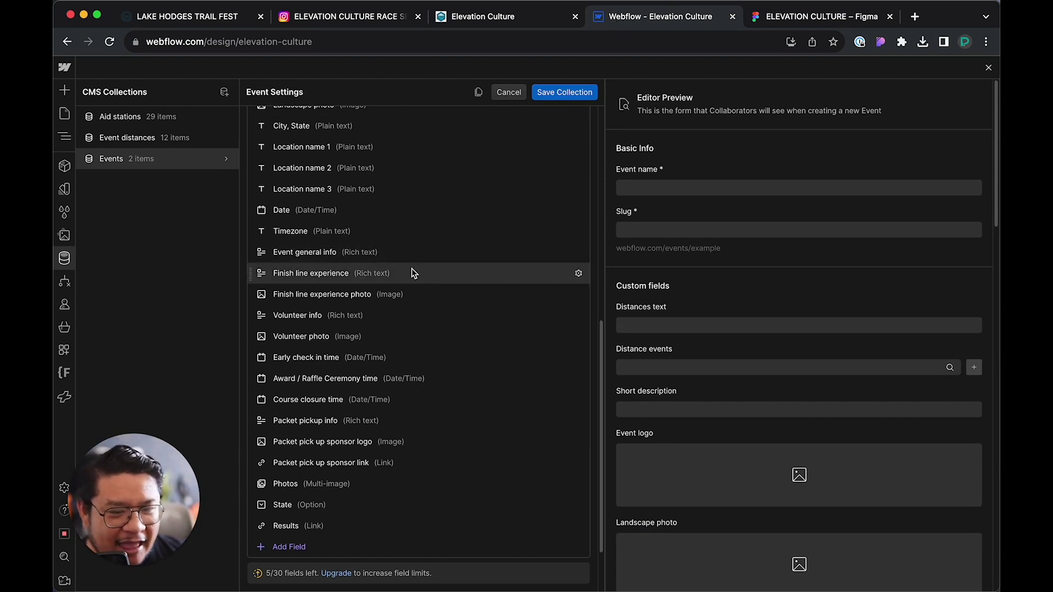
pyautogui.scroll(10, 412, 273)
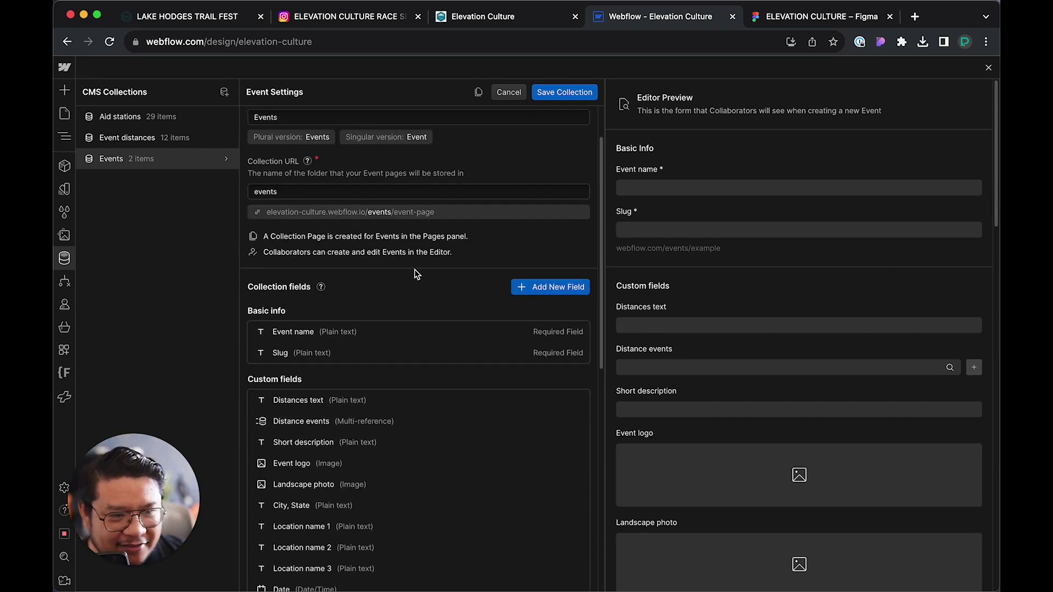
pyautogui.scroll(3, 416, 274)
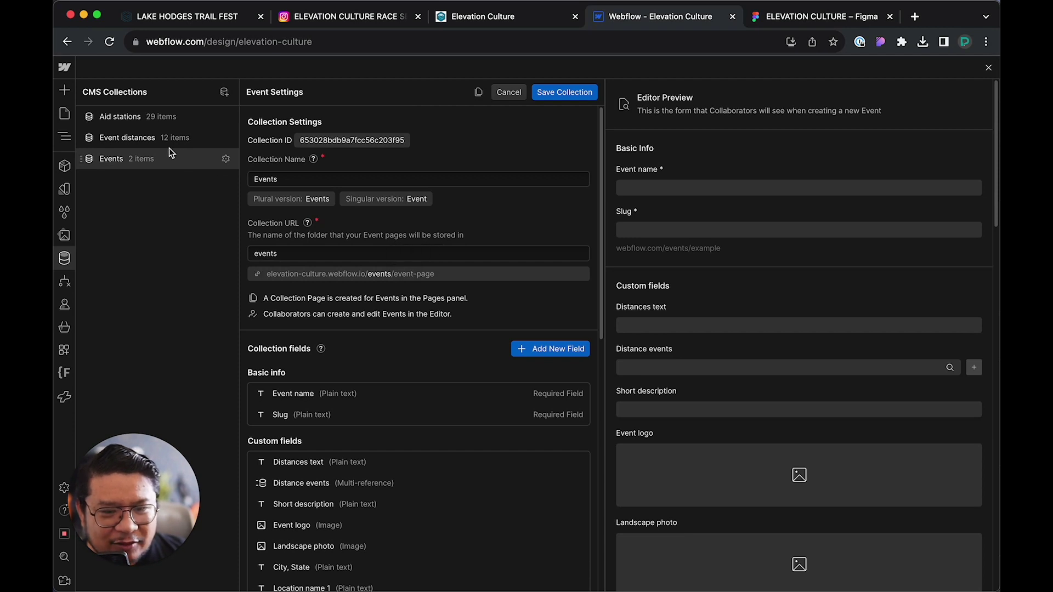
pyautogui.click(131, 137)
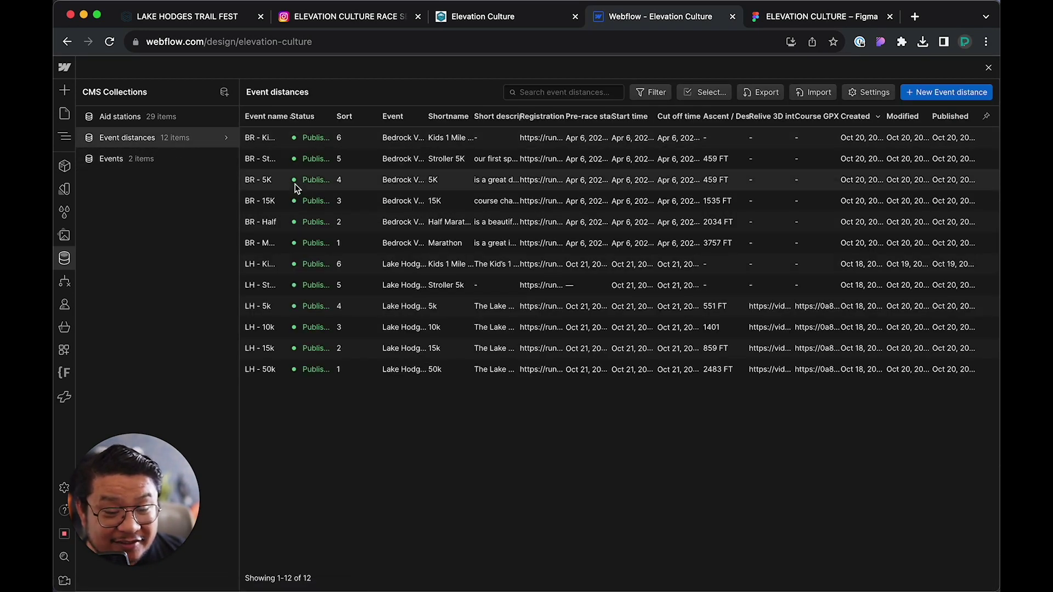
pyautogui.click(287, 367)
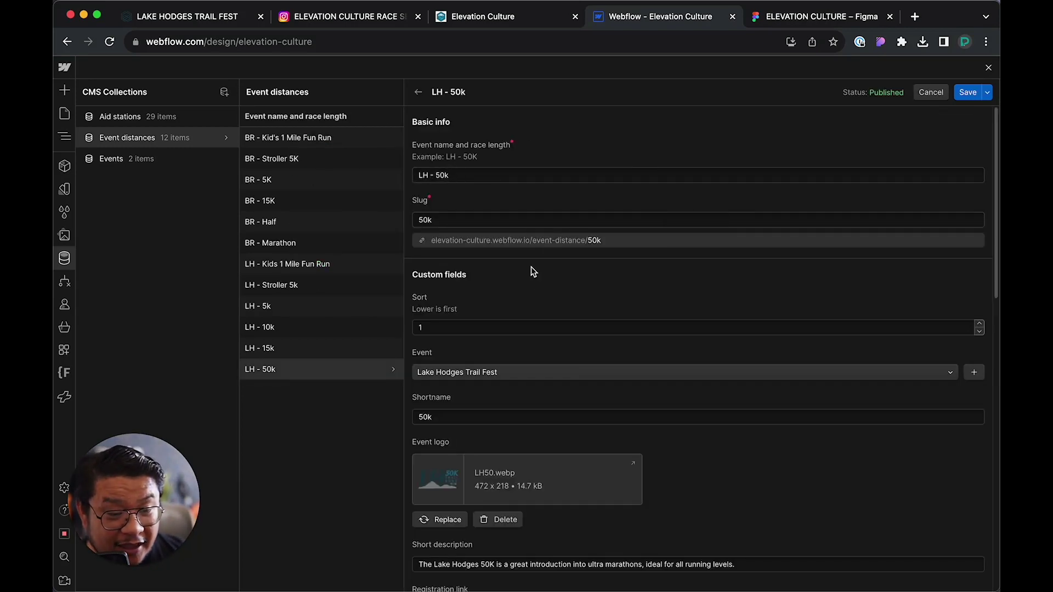
# - Examine the LH - 50k item's custom fields, including its race times, course map image, elevation graph, Relive map and GPX download
pyautogui.scroll(-6, 559, 295)
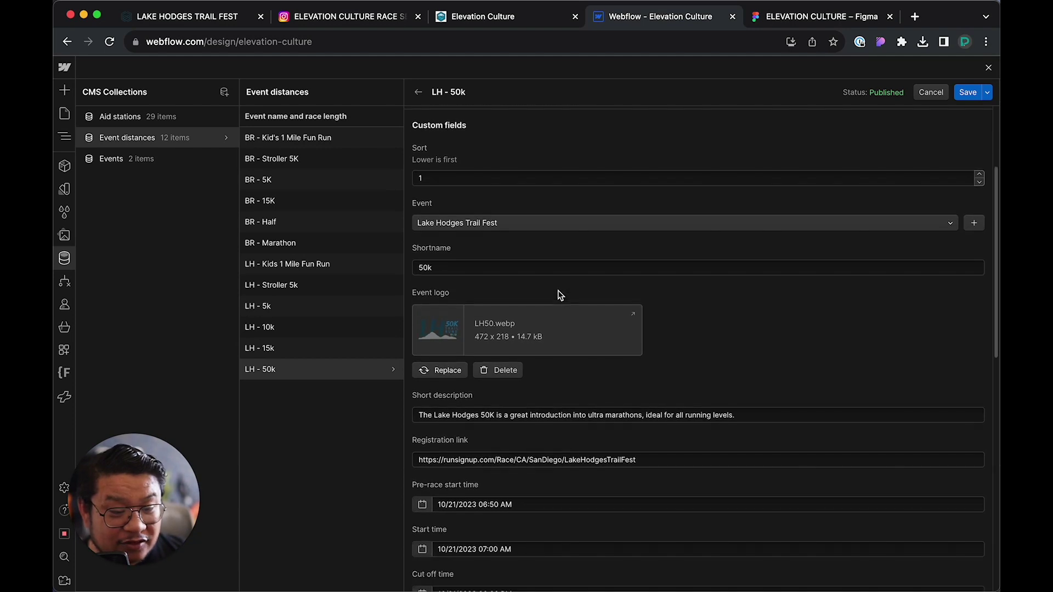
pyautogui.scroll(-5, 560, 296)
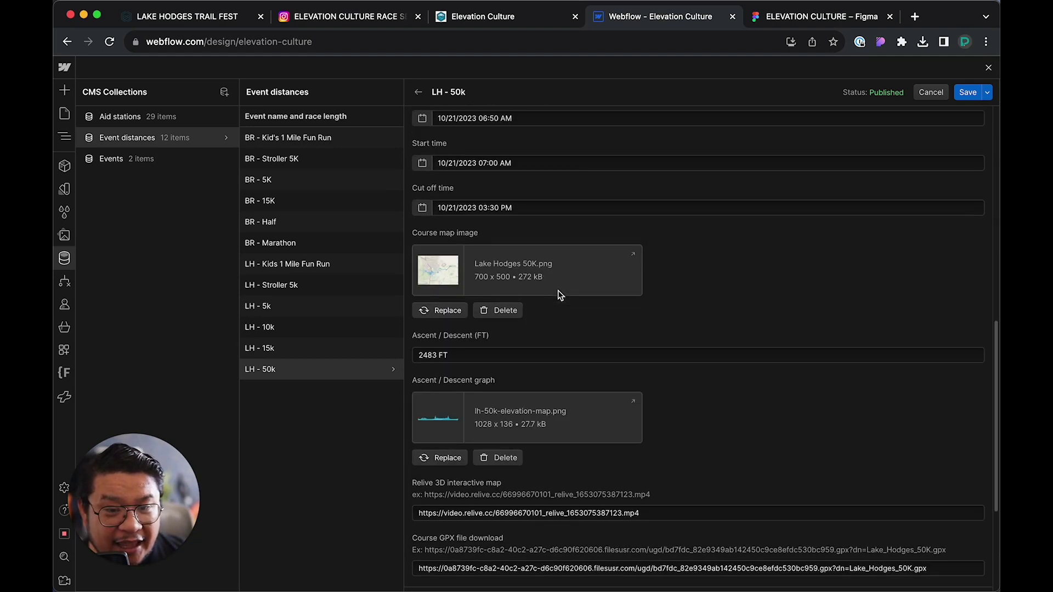
pyautogui.scroll(-3, 560, 295)
pyautogui.scroll(4, 560, 295)
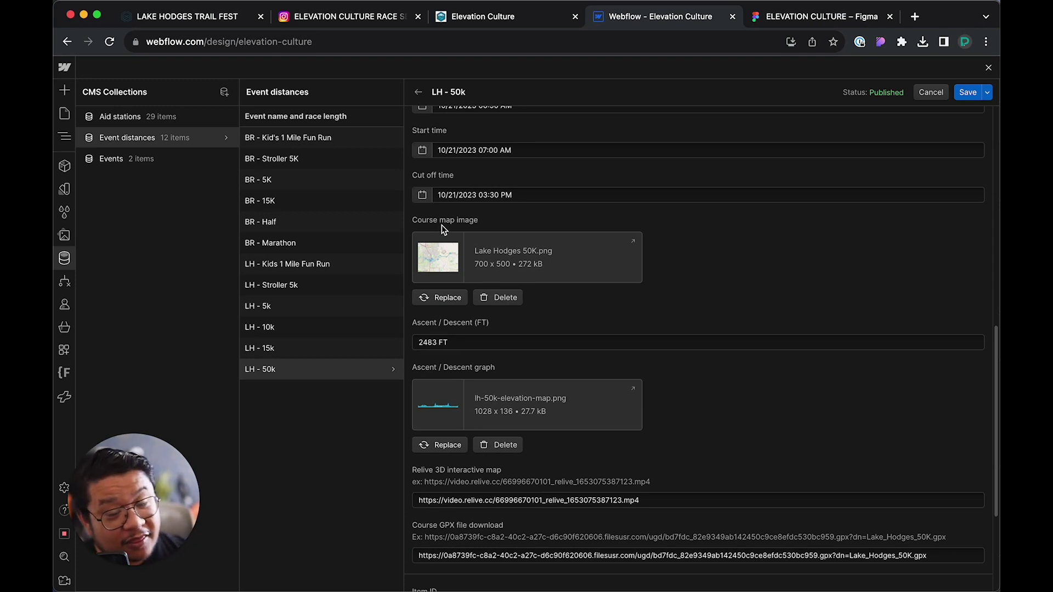
# - Open the Aid stations collection and inspect the associated event lengths of the Start, Crossings and Water Only items
pyautogui.click(174, 123)
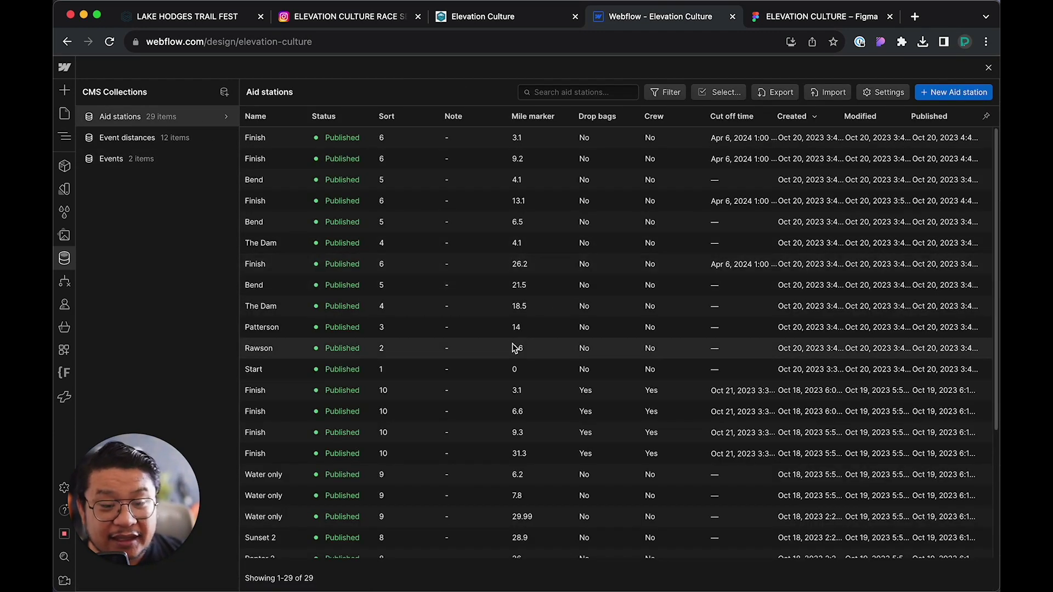
pyautogui.scroll(-5, 513, 347)
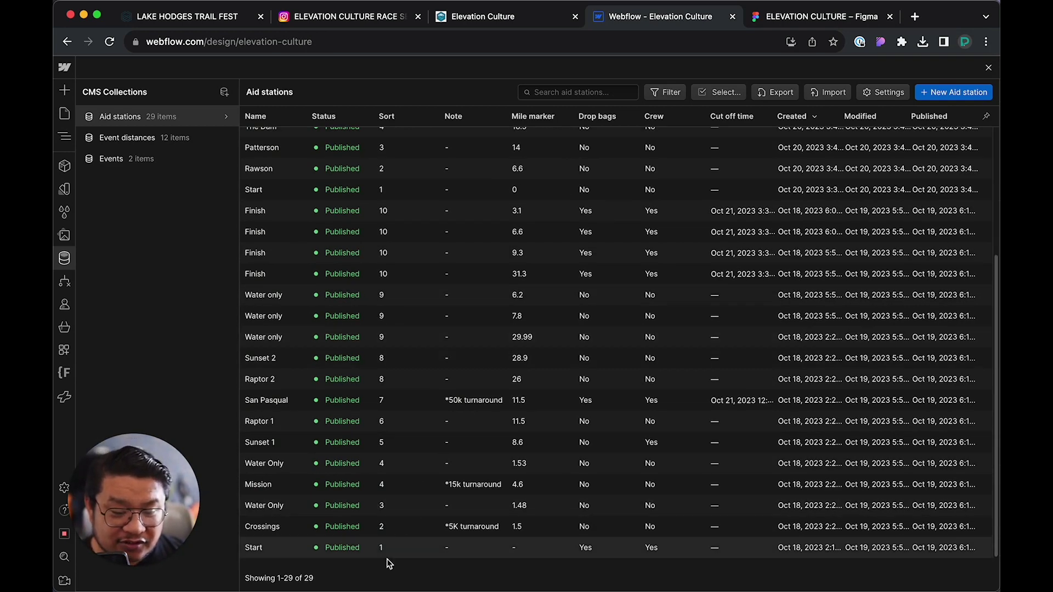
pyautogui.click(356, 548)
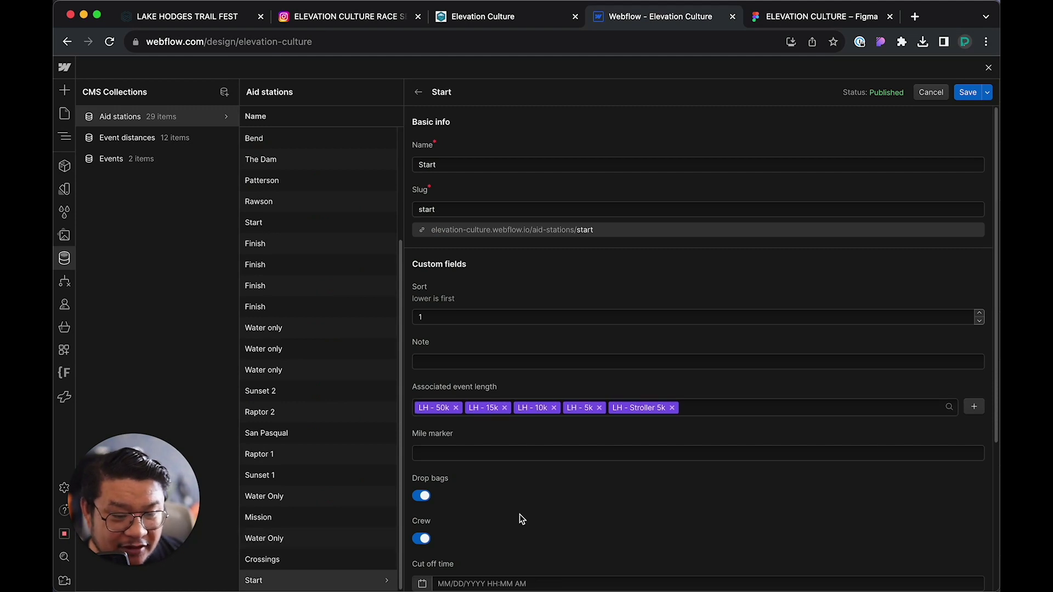
pyautogui.scroll(-3, 510, 494)
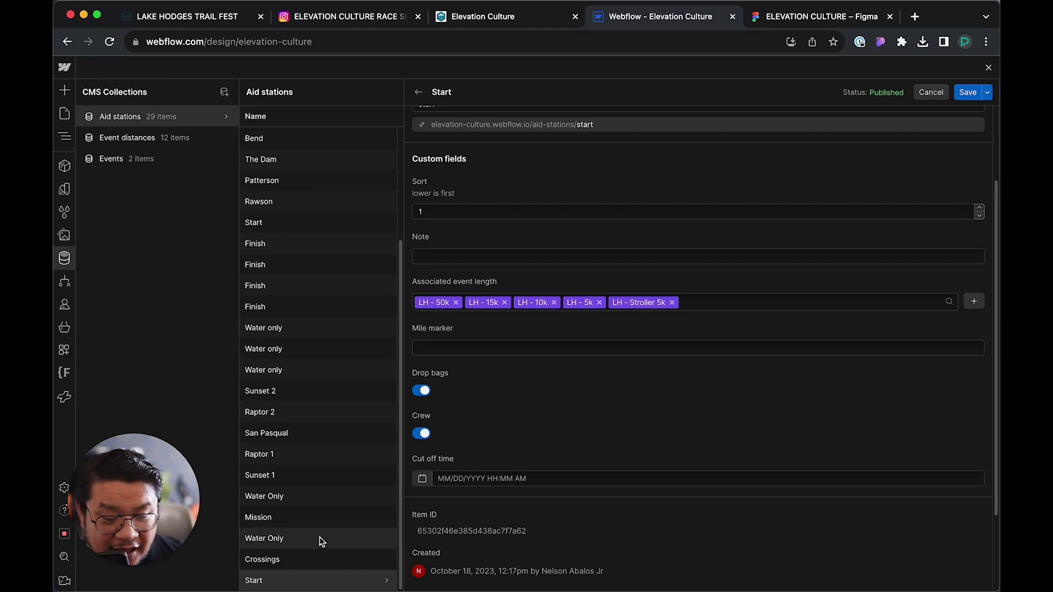
pyautogui.click(291, 560)
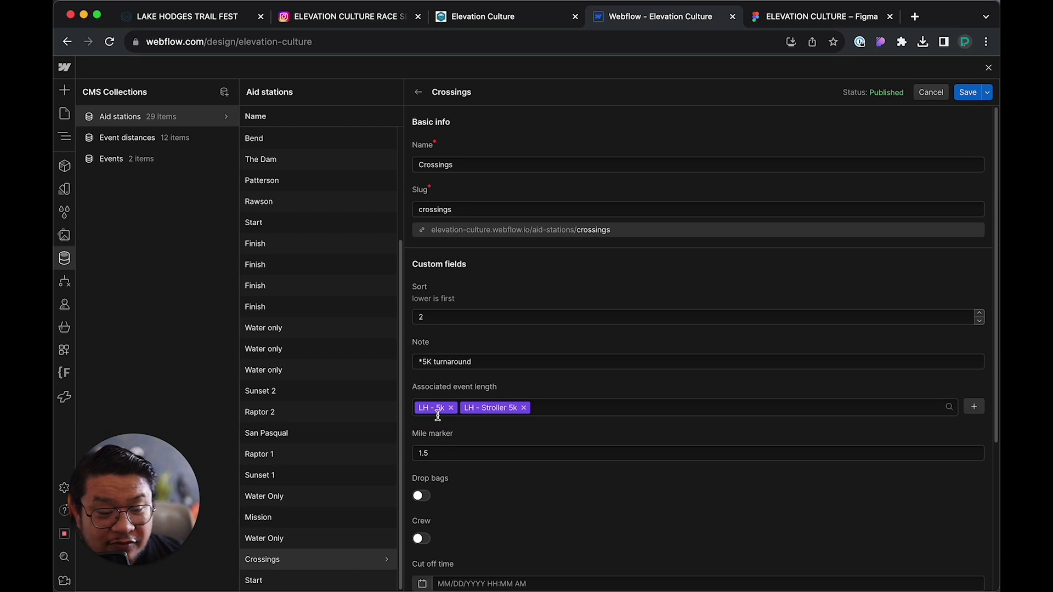
pyautogui.click(287, 539)
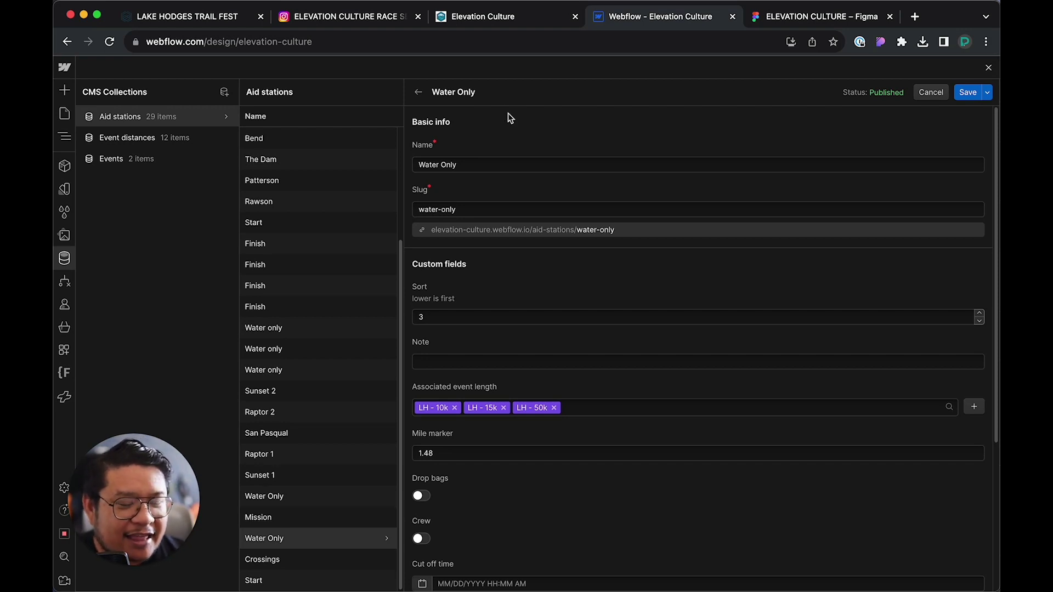
# - Switch to the redesigned site's 50K page, go back to all Lake Hodges distances and open the 5K details
pyautogui.click(486, 26)
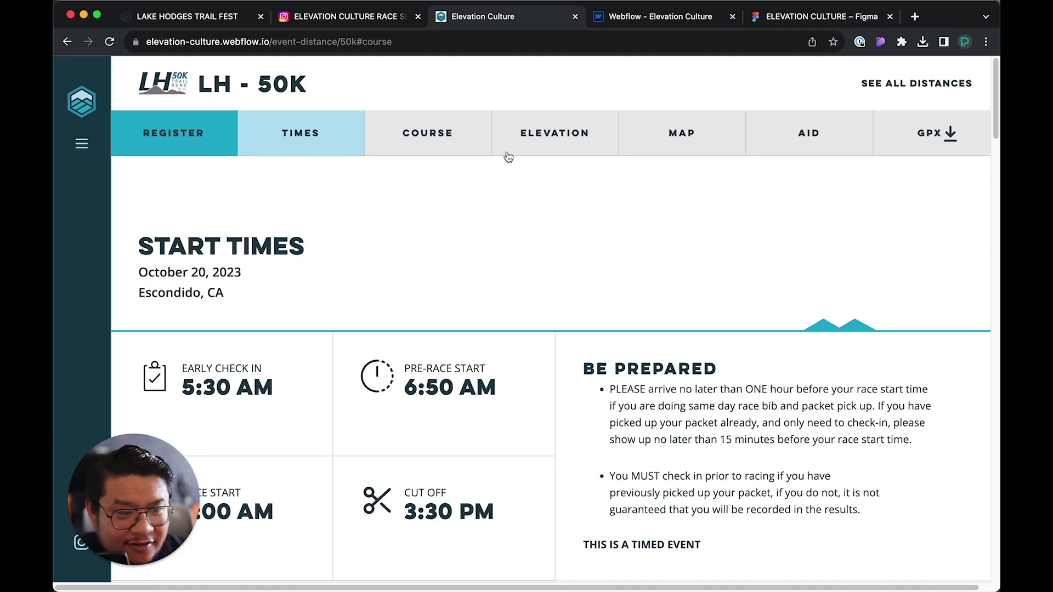
pyautogui.click(892, 86)
pyautogui.scroll(-10, 486, 380)
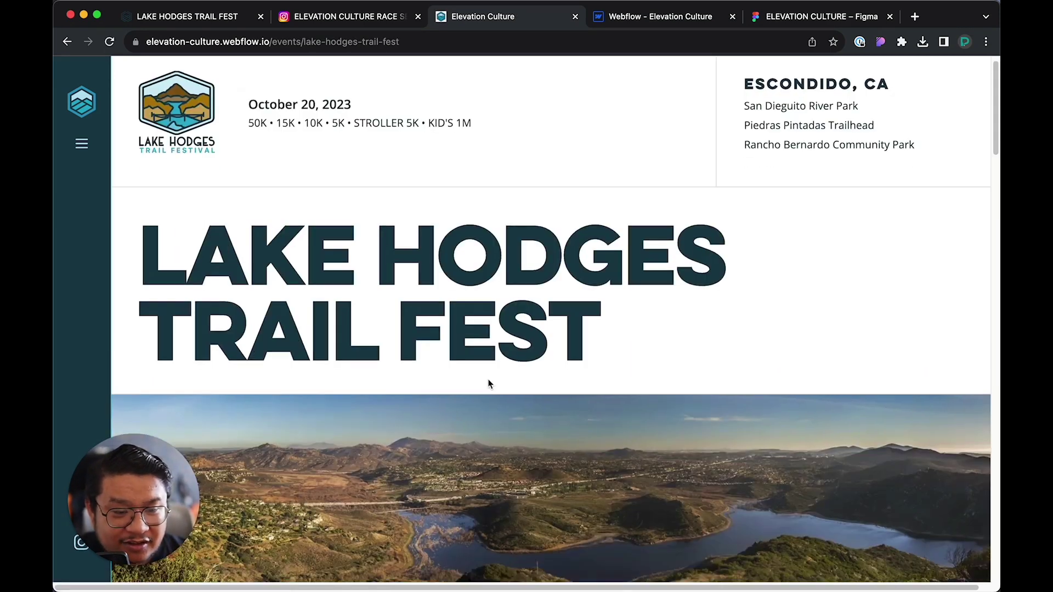
pyautogui.scroll(-8, 482, 381)
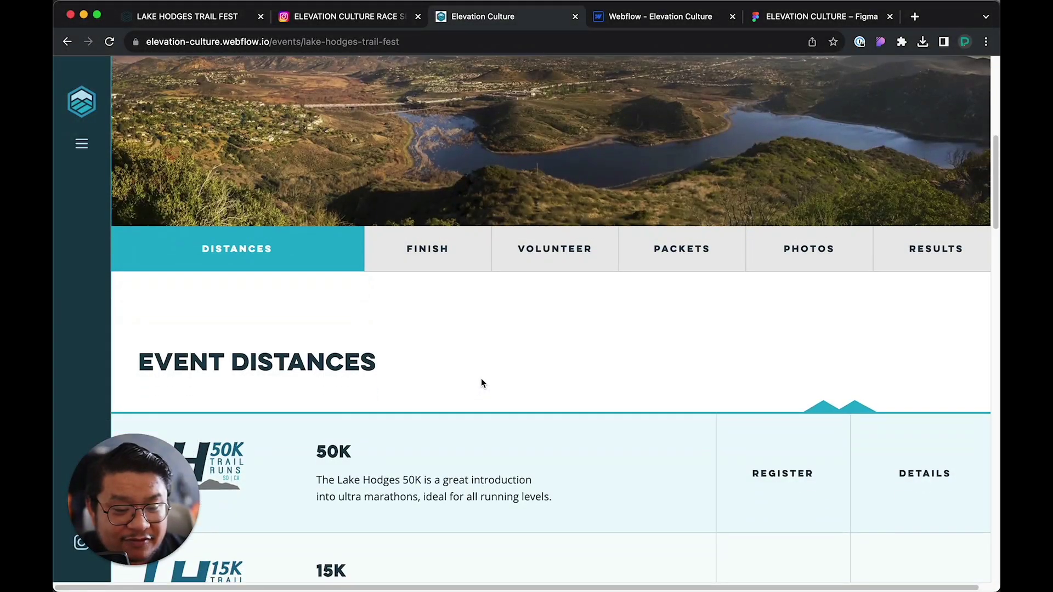
pyautogui.scroll(-3, 481, 383)
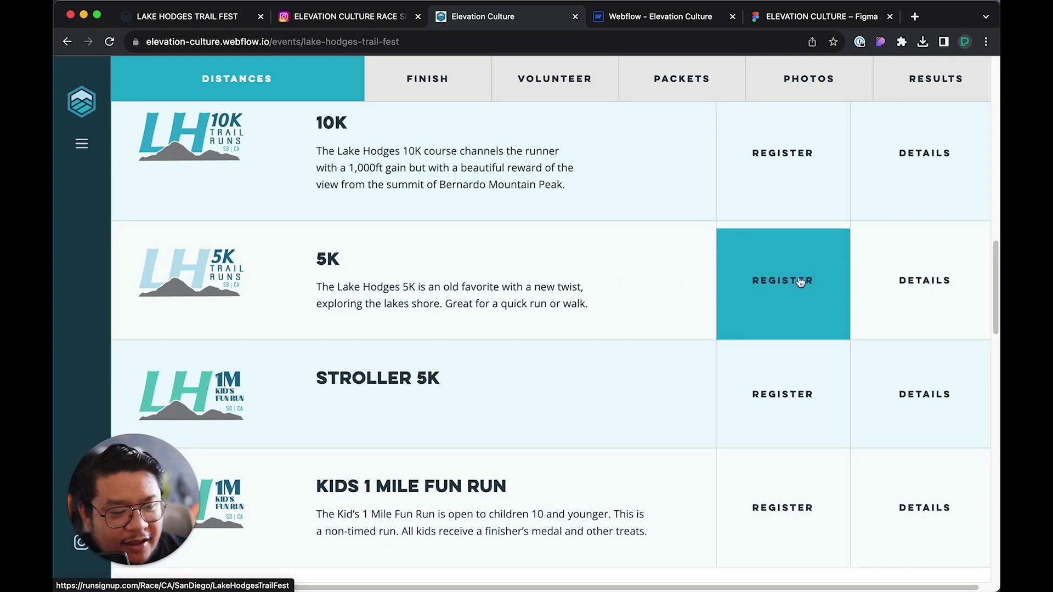
pyautogui.click(925, 282)
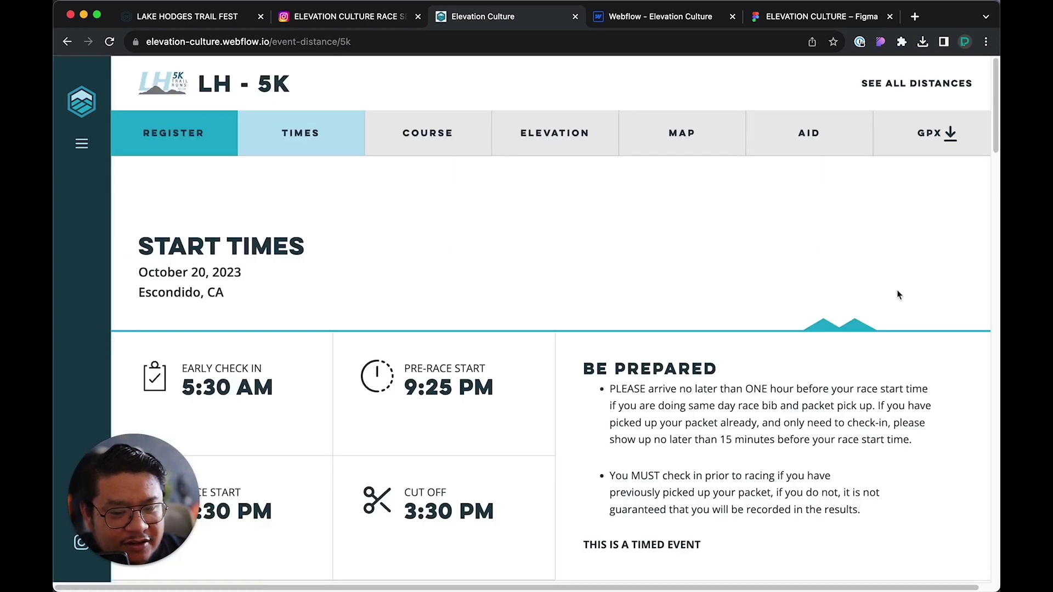
# - Point out the 5K page's pre-race start, race start and cut-off times and its Be Prepared notes by highlighting their text
pyautogui.scroll(-3, 697, 368)
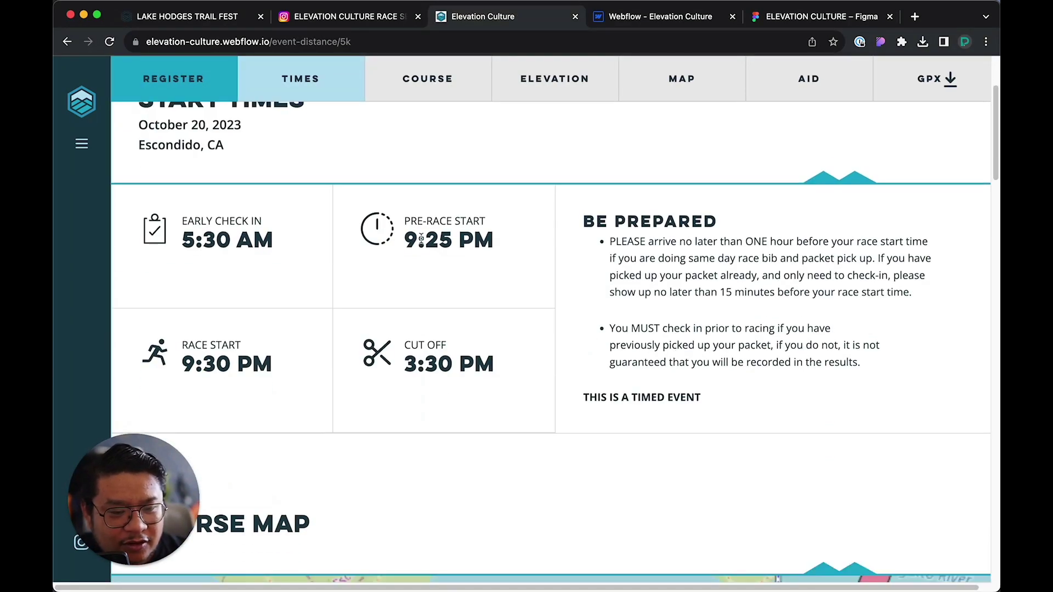
pyautogui.moveTo(405, 245); pyautogui.dragTo(492, 240)
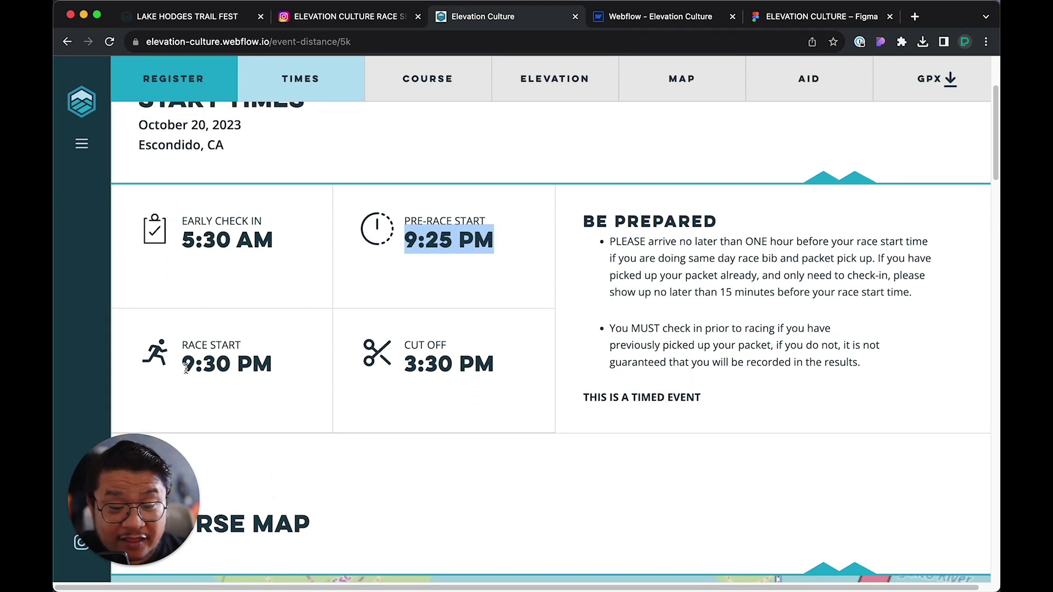
pyautogui.moveTo(184, 367); pyautogui.dragTo(266, 367)
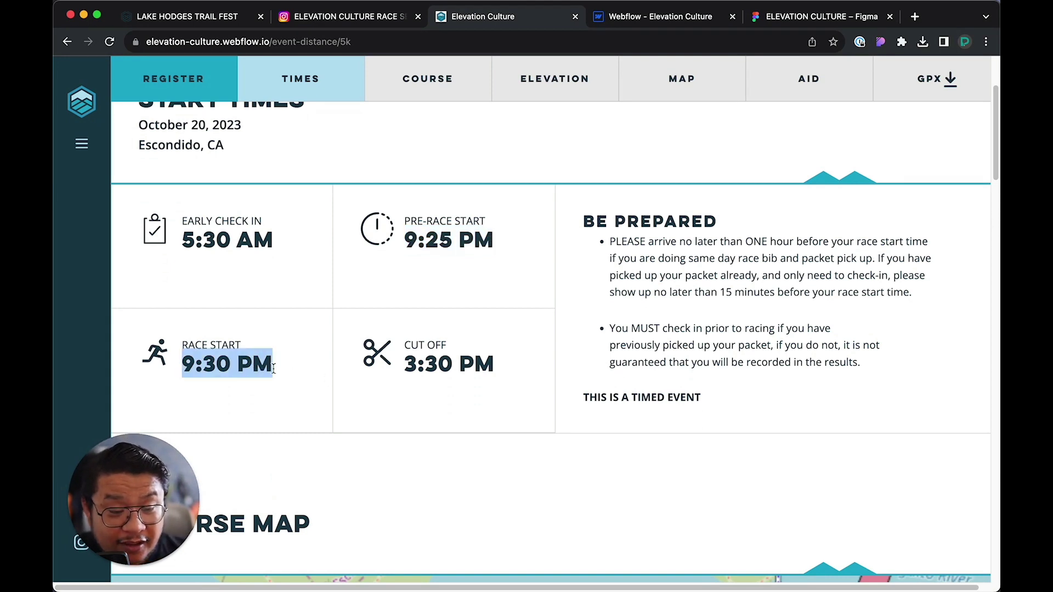
pyautogui.moveTo(406, 365); pyautogui.dragTo(507, 365)
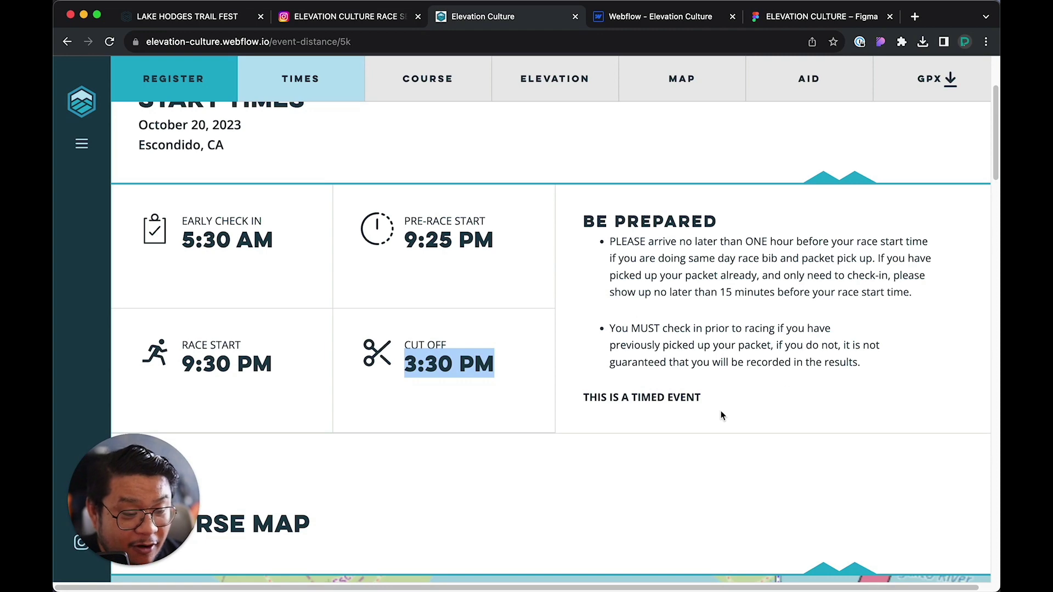
pyautogui.moveTo(719, 416); pyautogui.dragTo(585, 224)
pyautogui.click(604, 285)
# - Review the 5K page's course map, Relive course video and aid stations table
pyautogui.scroll(-6, 591, 362)
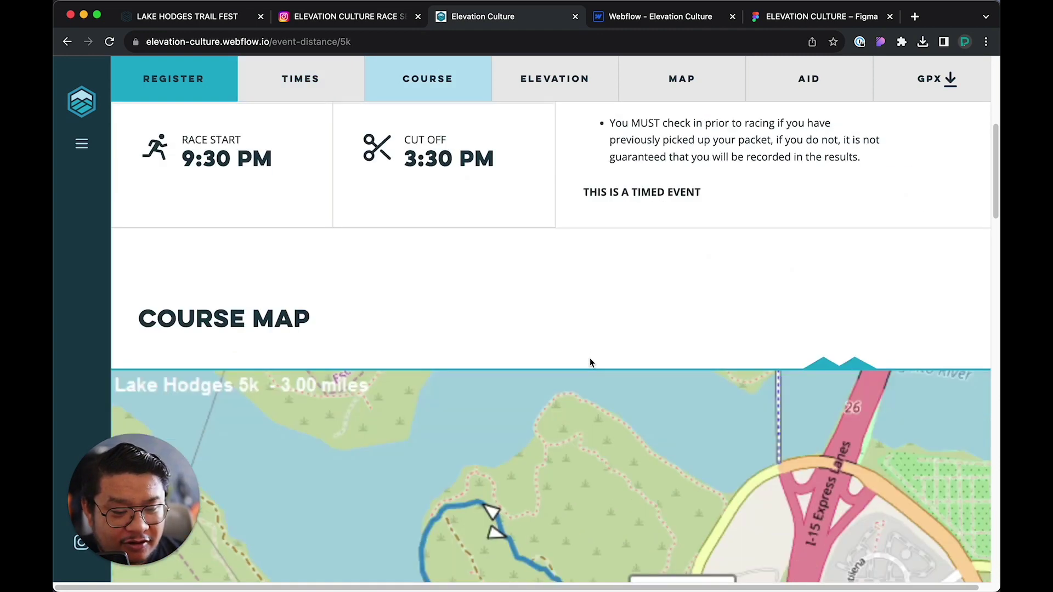
pyautogui.scroll(-3, 590, 362)
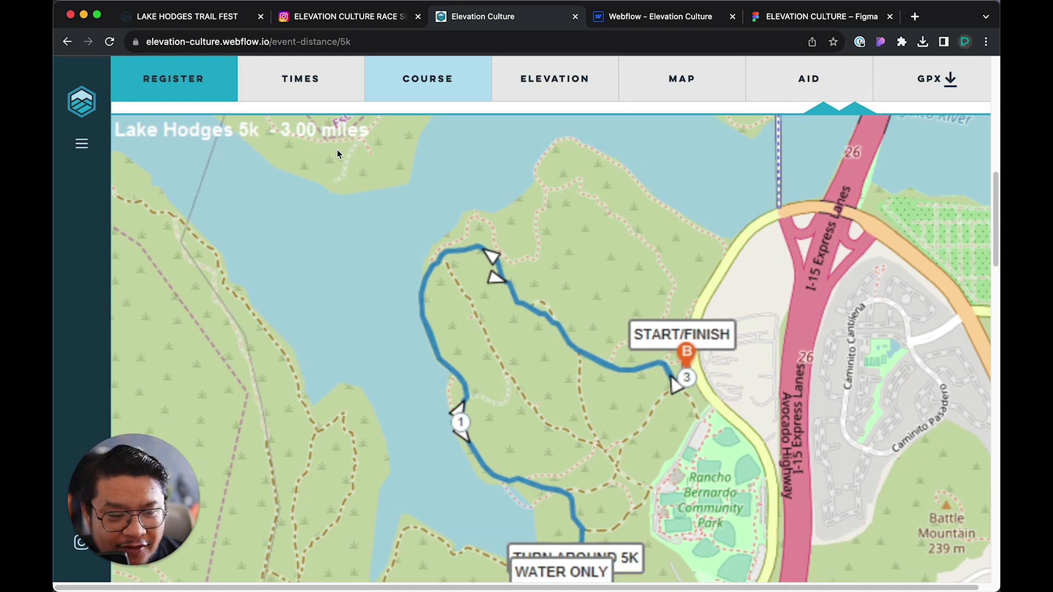
pyautogui.scroll(-2, 473, 314)
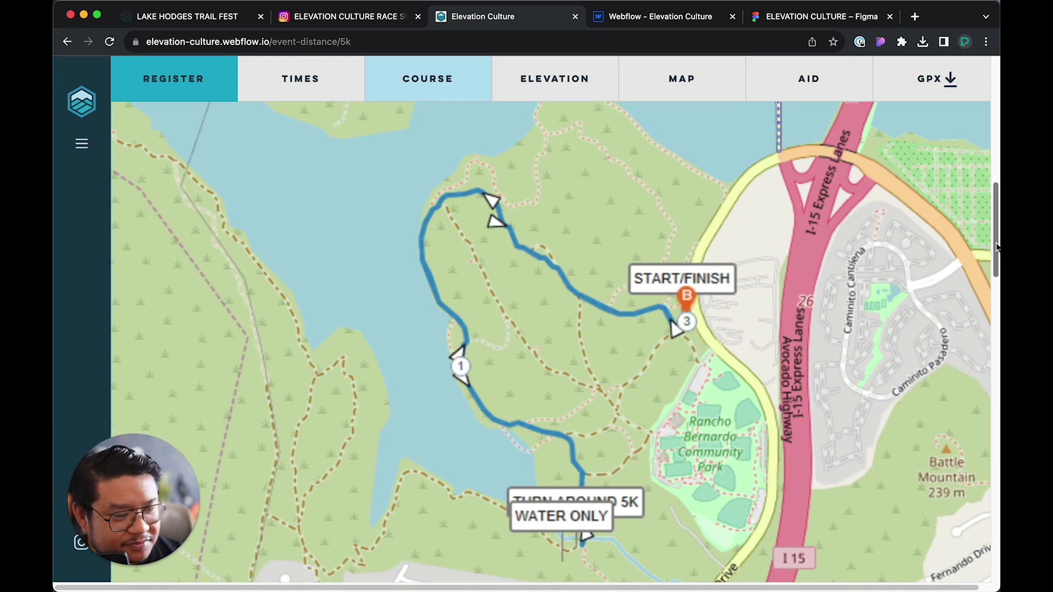
pyautogui.moveTo(995, 256); pyautogui.dragTo(997, 445)
pyautogui.scroll(-5, 551, 341)
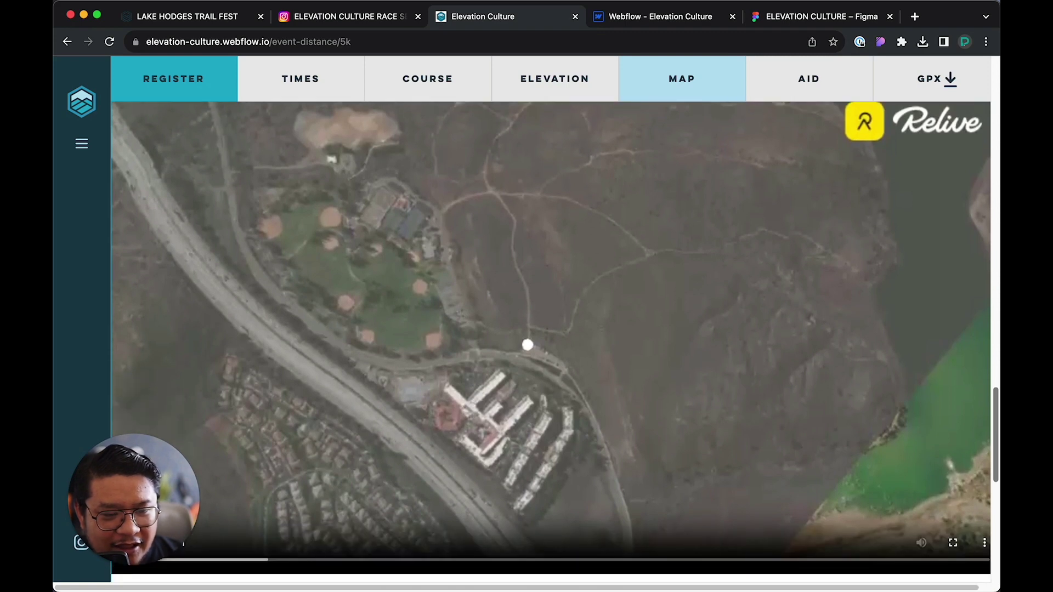
pyautogui.scroll(-5, 551, 342)
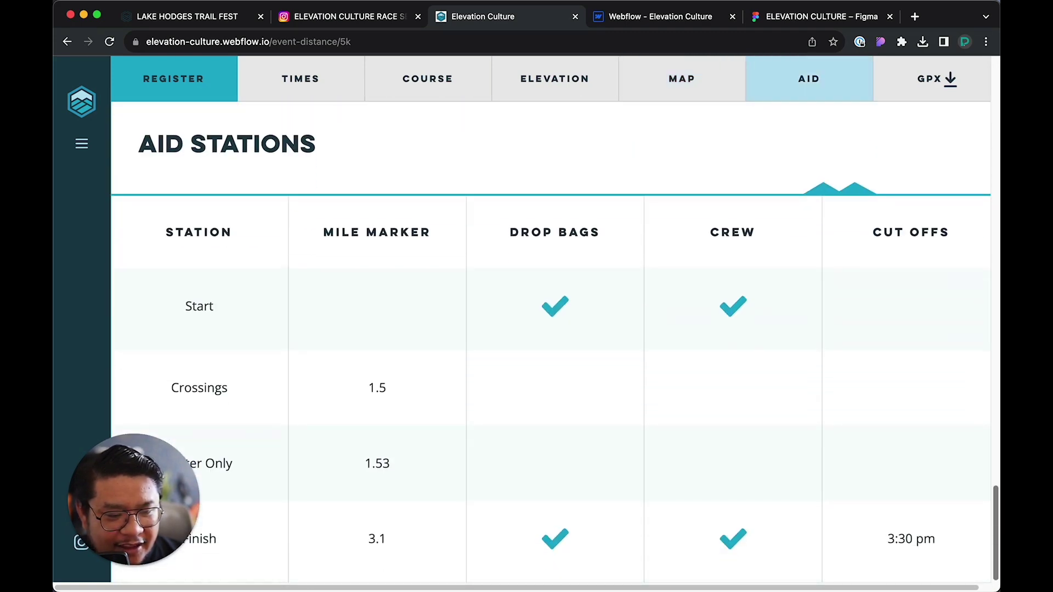